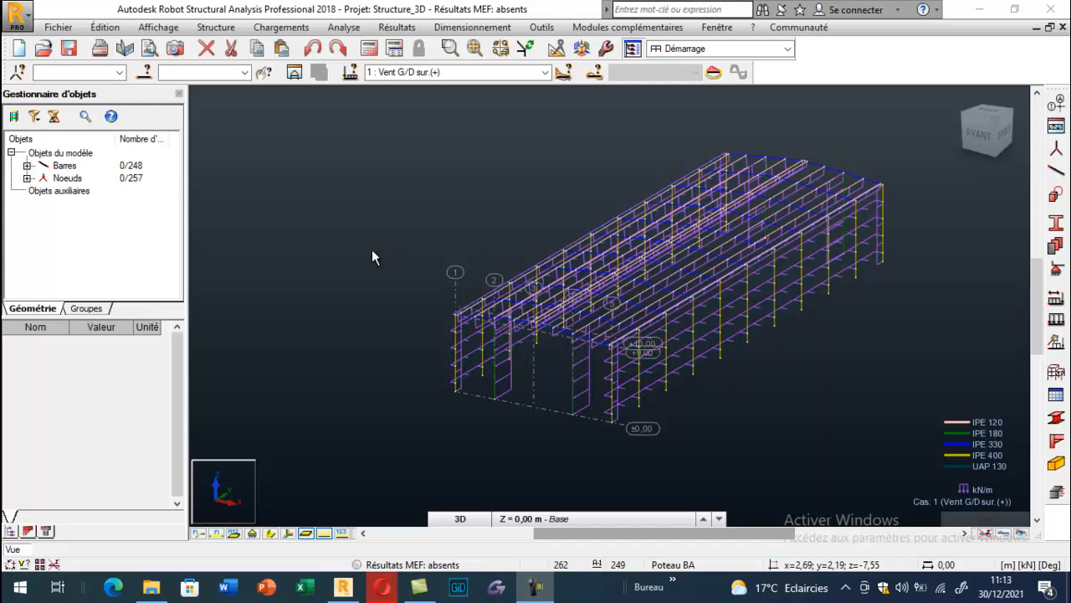
# Step: Show the support symbols and hide the load symbols in the 3D view of the structure
pyautogui.scroll(4, 695, 339)
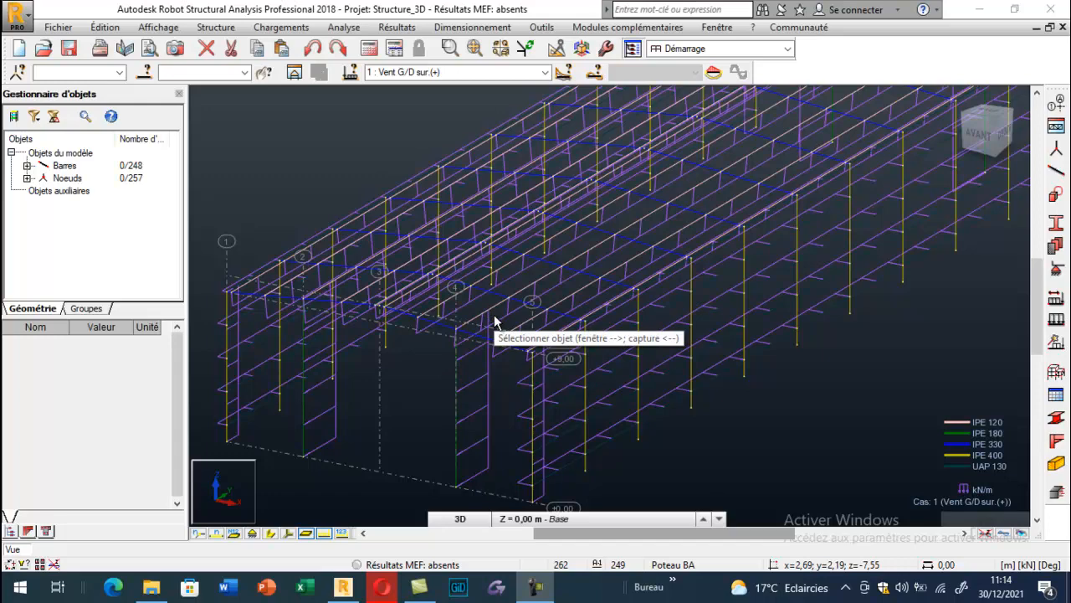
pyautogui.scroll(-1, 507, 312)
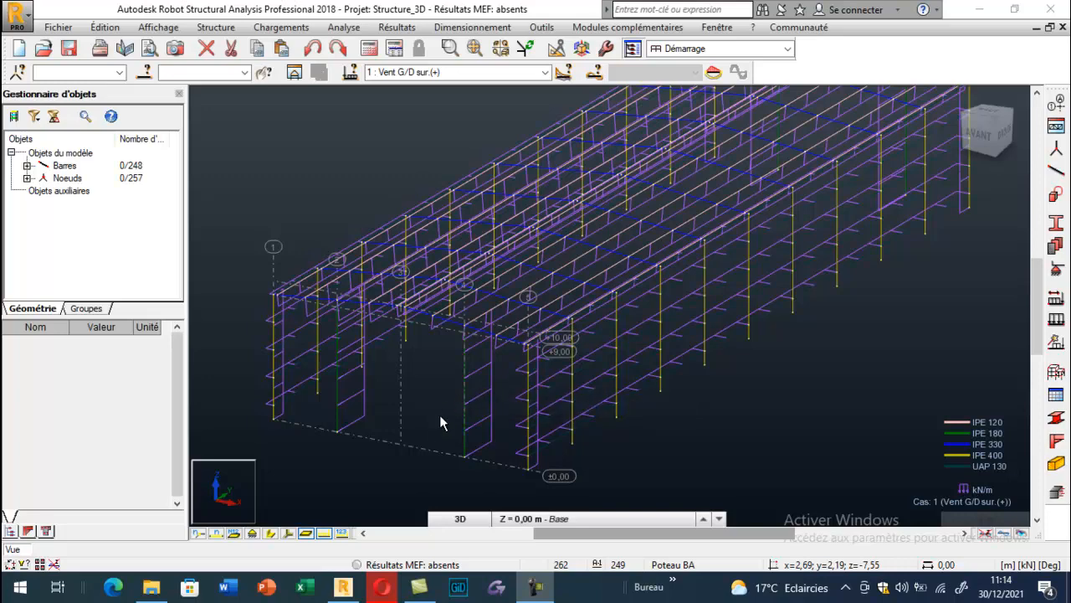
pyautogui.click(254, 535)
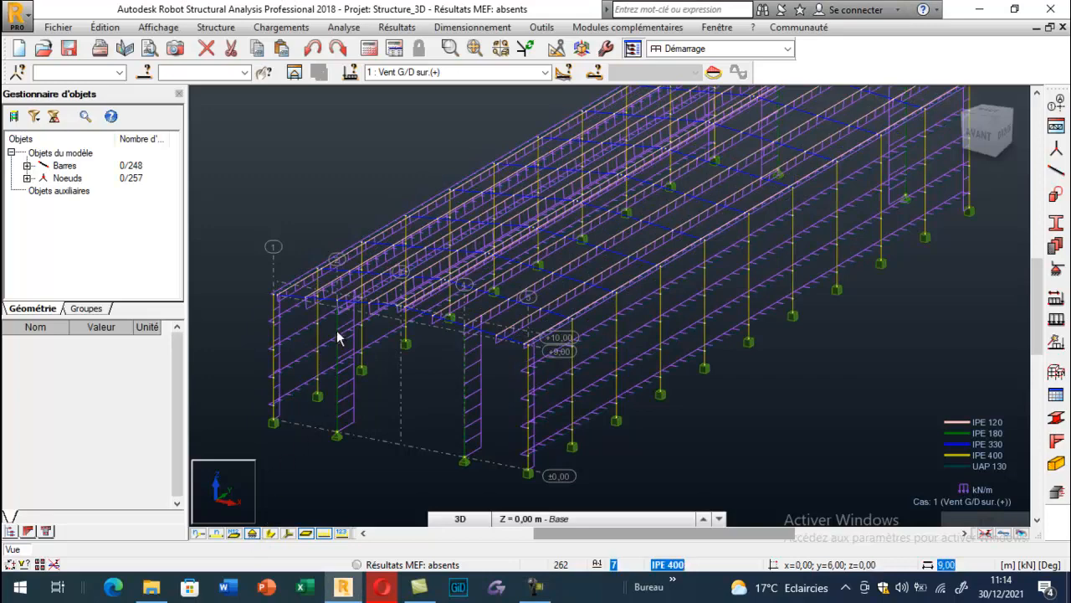
pyautogui.click(329, 538)
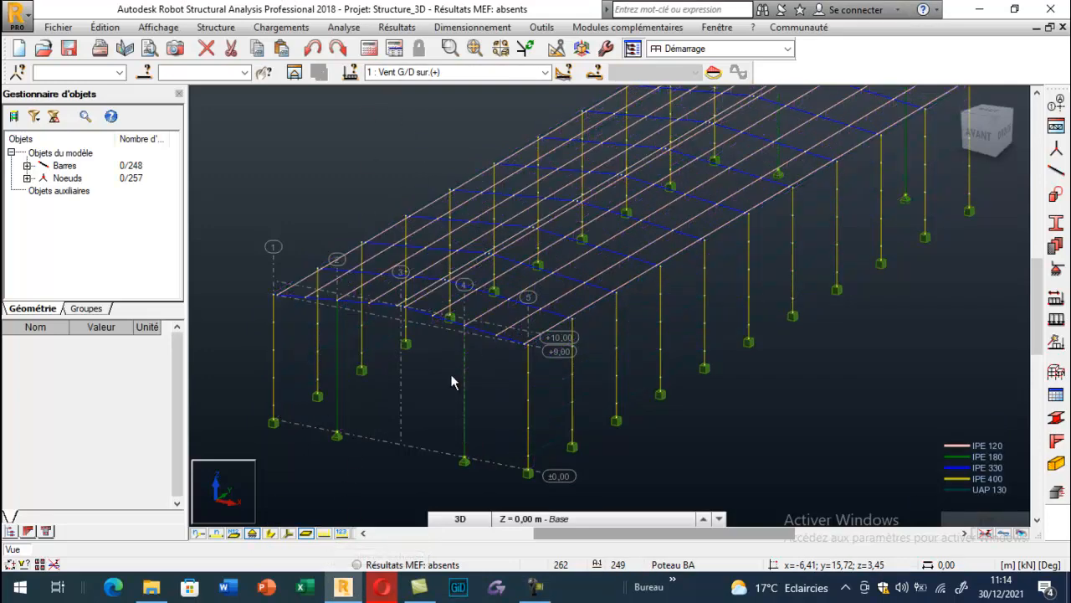
# Step: Start defining bars and a new standard steel section, choosing the DCED family from the OTUA profile database
pyautogui.scroll(-1, 492, 358)
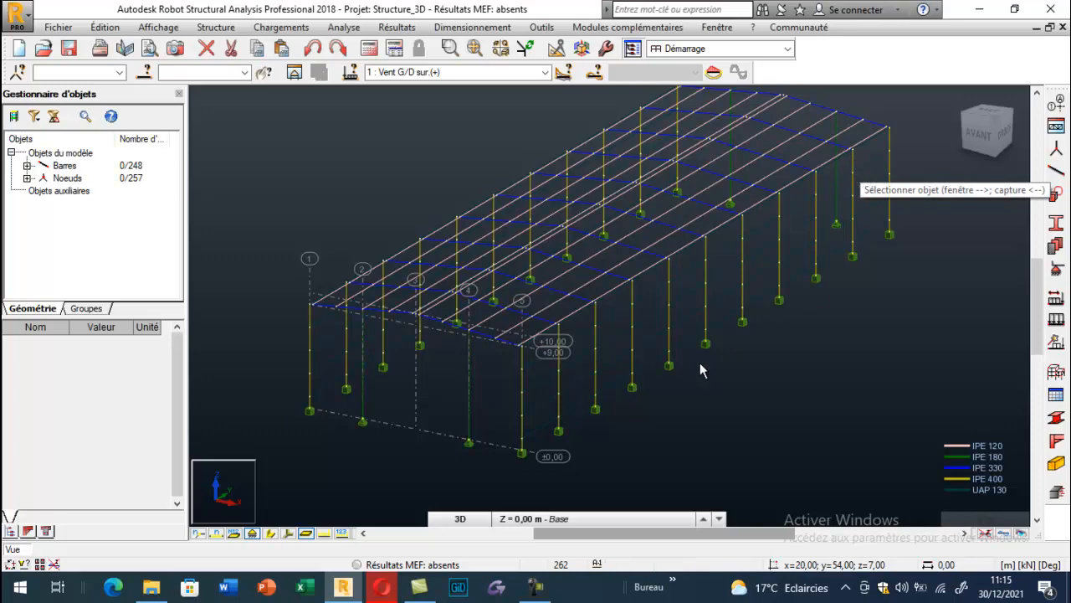
pyautogui.click(1058, 176)
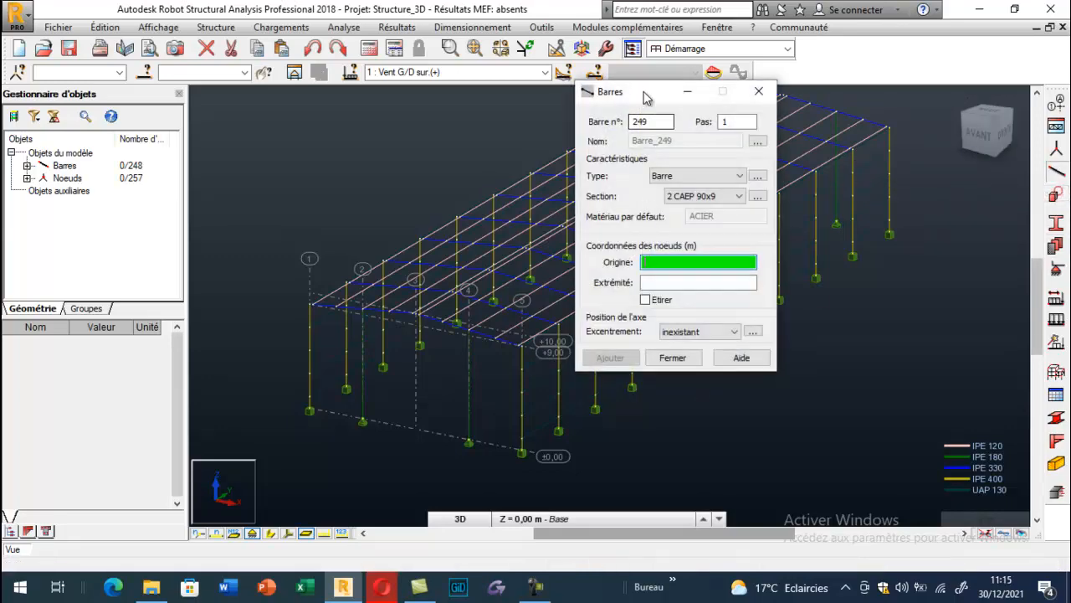
pyautogui.moveTo(621, 89); pyautogui.dragTo(75, 44)
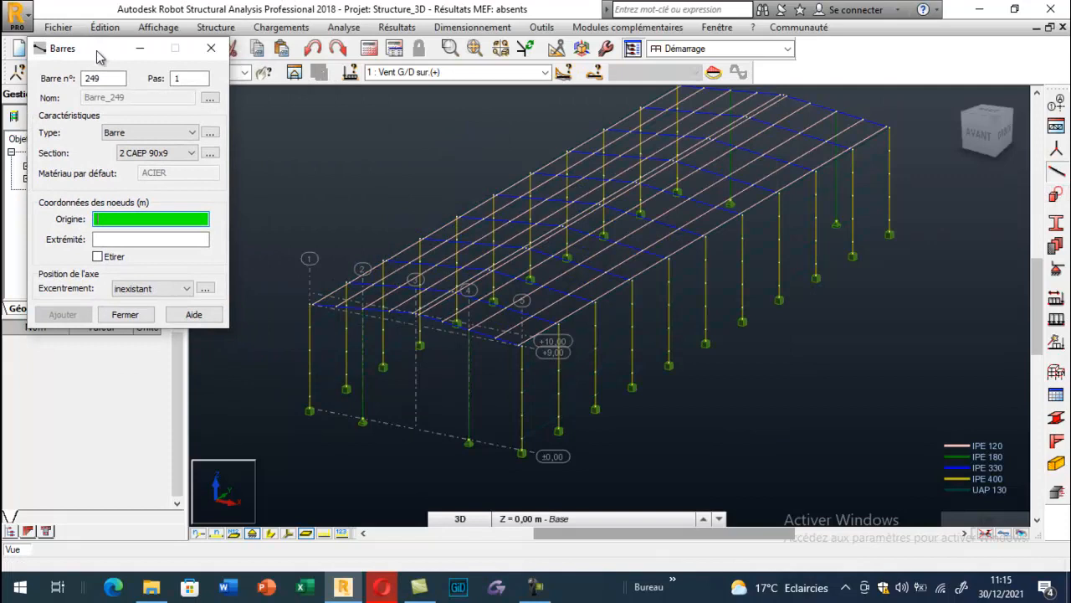
pyautogui.click(209, 153)
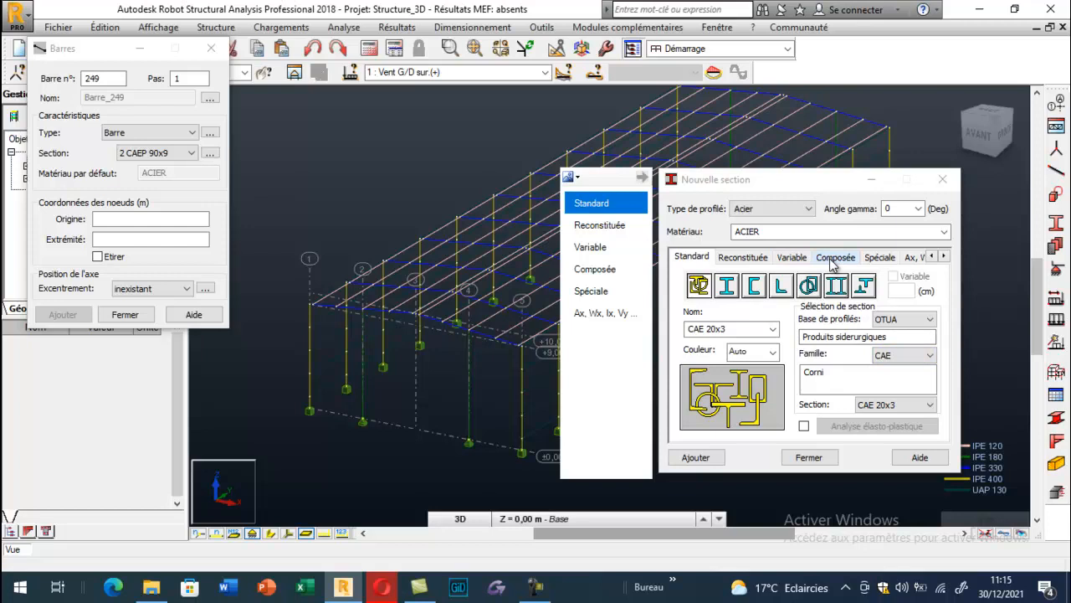
pyautogui.click(925, 355)
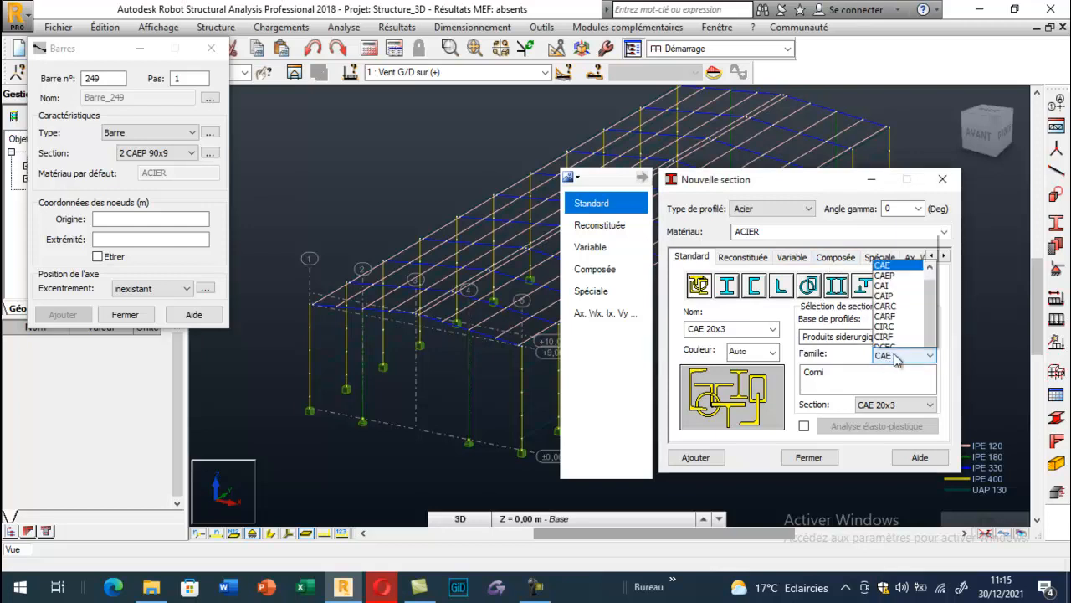
pyautogui.scroll(-2, 915, 311)
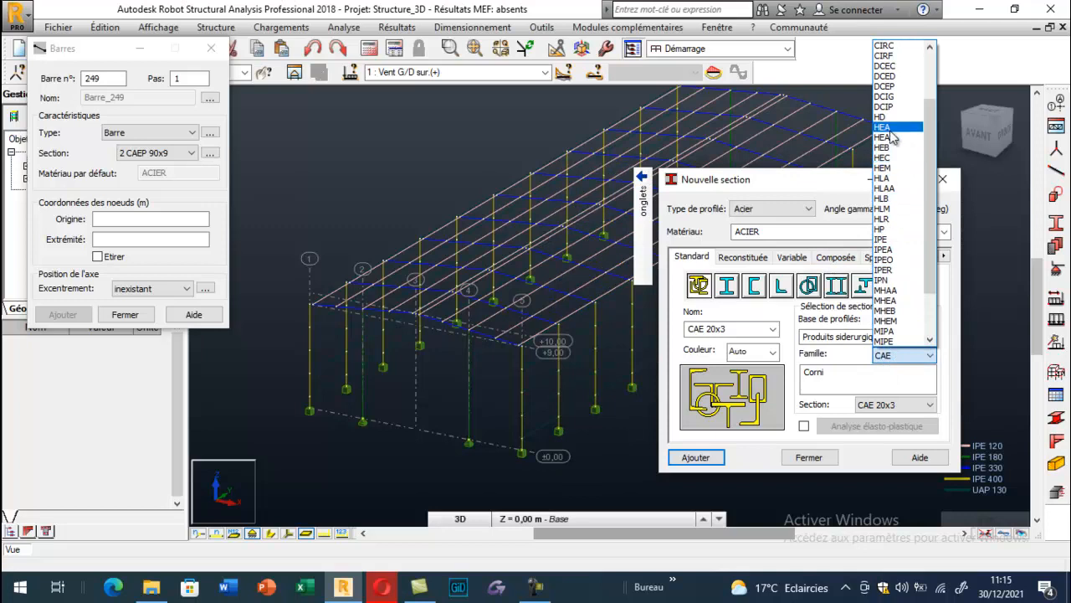
pyautogui.click(887, 77)
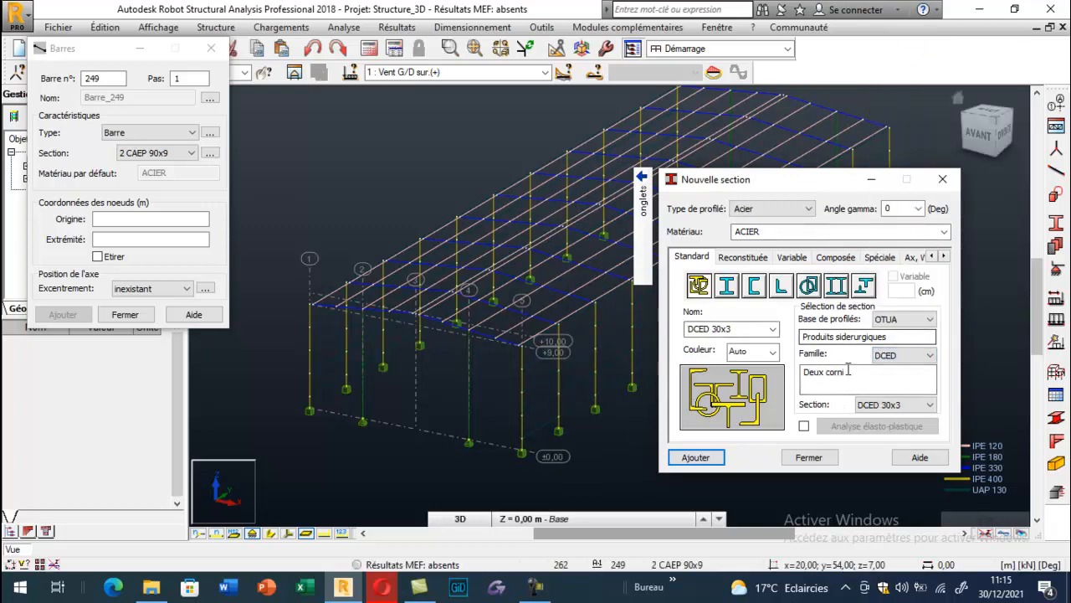
# Step: Add the DCED 70x7 double-angle section to the project's available sections
pyautogui.click(904, 406)
pyautogui.scroll(-3, 914, 213)
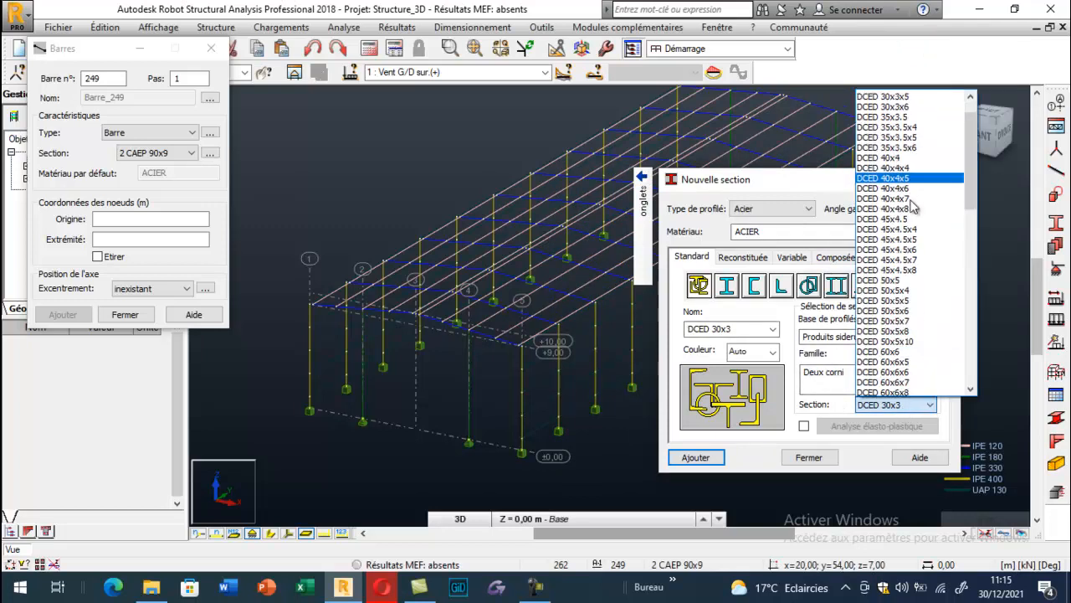
pyautogui.scroll(-2, 912, 237)
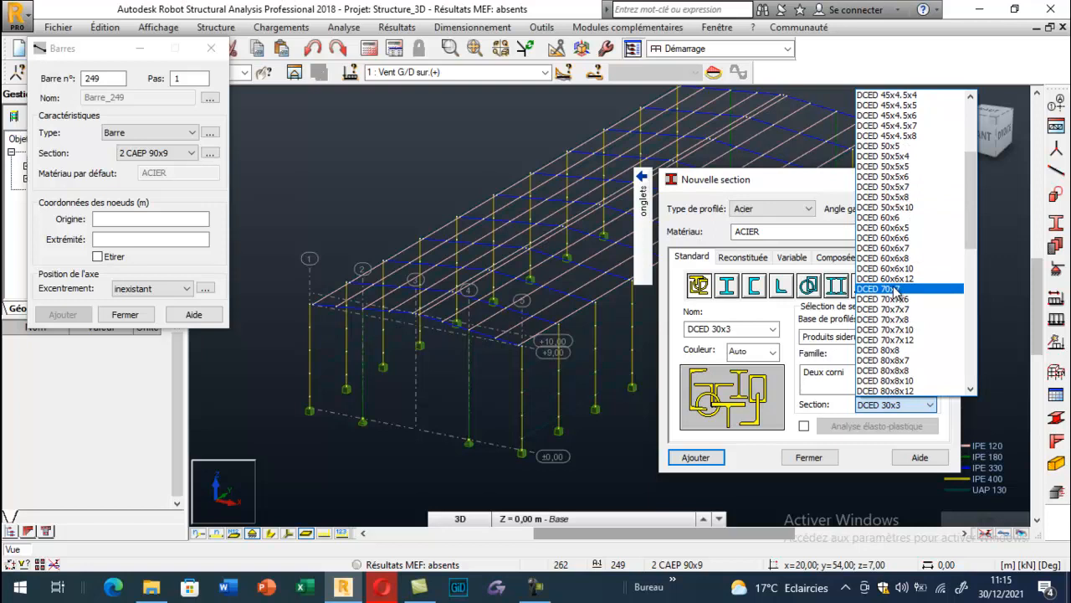
pyautogui.click(894, 288)
pyautogui.click(695, 457)
# Step: Add the DCED 60x6 section as the current bar section and close the section definition
pyautogui.click(900, 406)
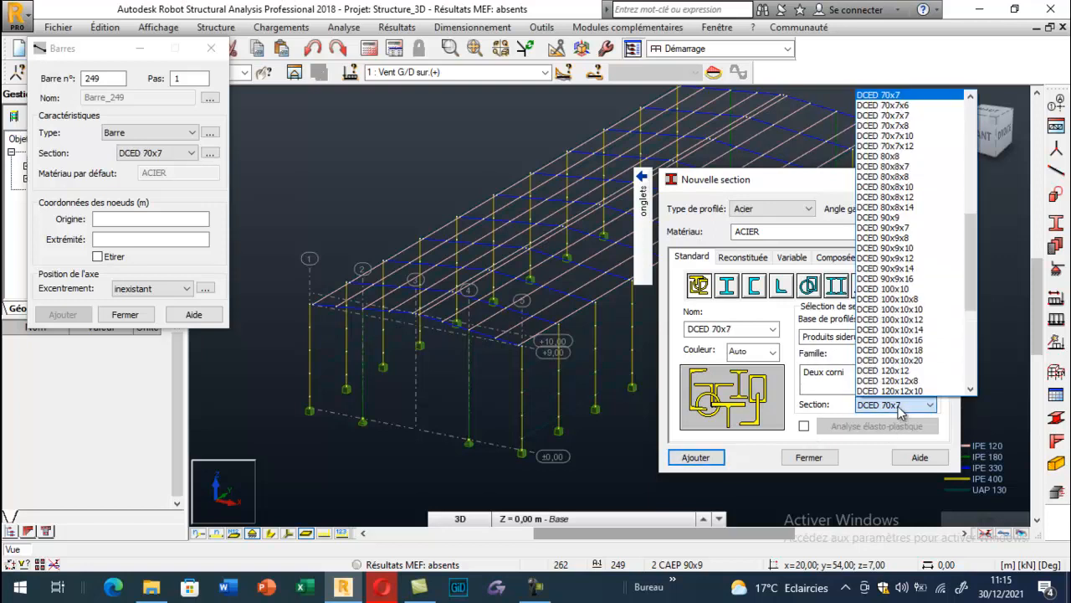
pyautogui.scroll(2, 899, 209)
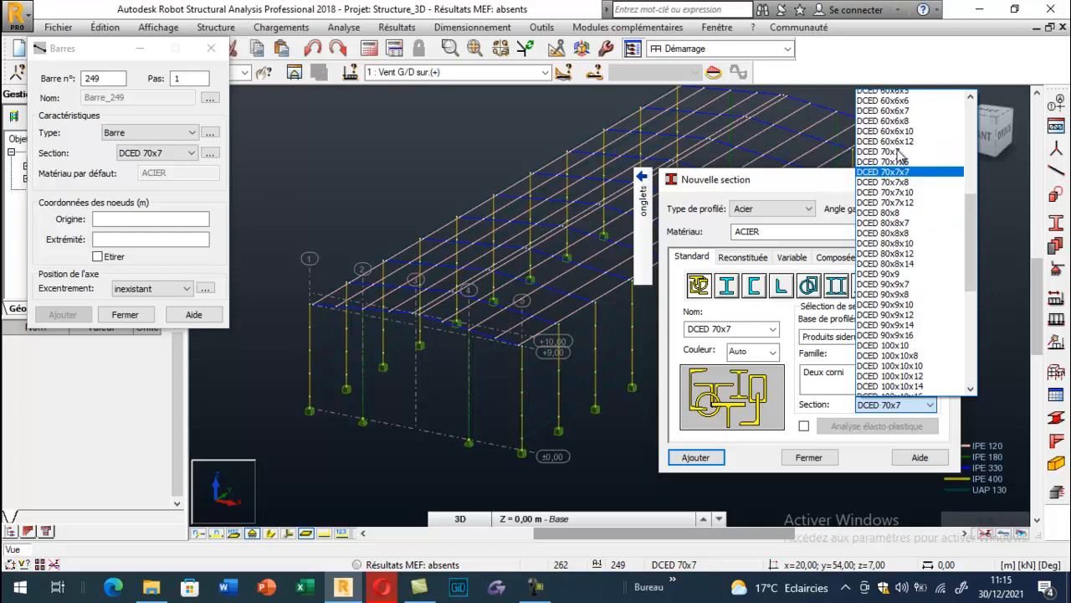
pyautogui.scroll(1, 902, 127)
pyautogui.click(904, 124)
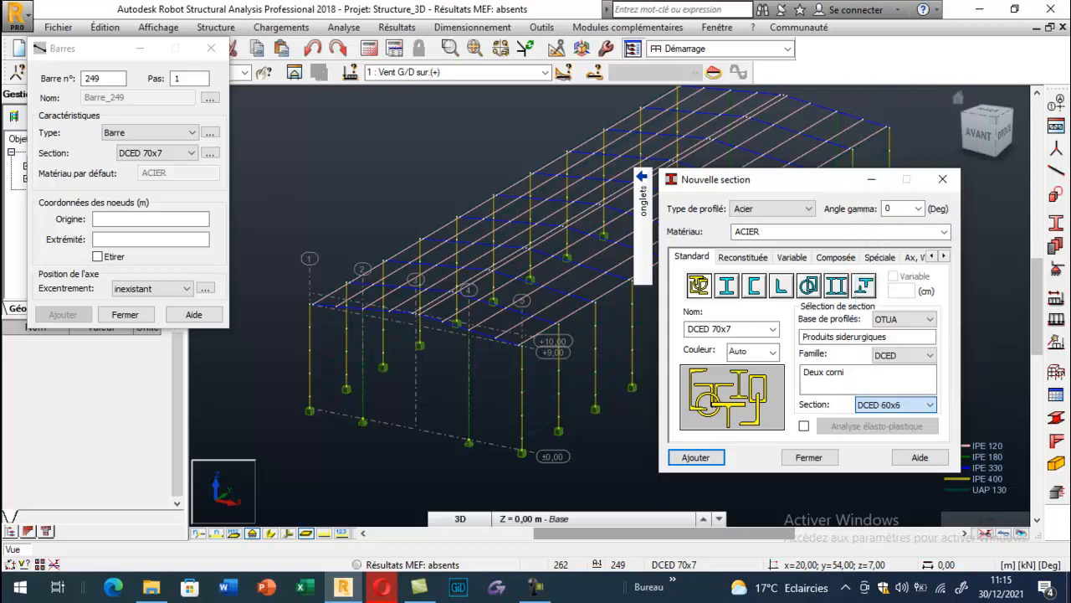
pyautogui.click(715, 458)
pyautogui.click(808, 457)
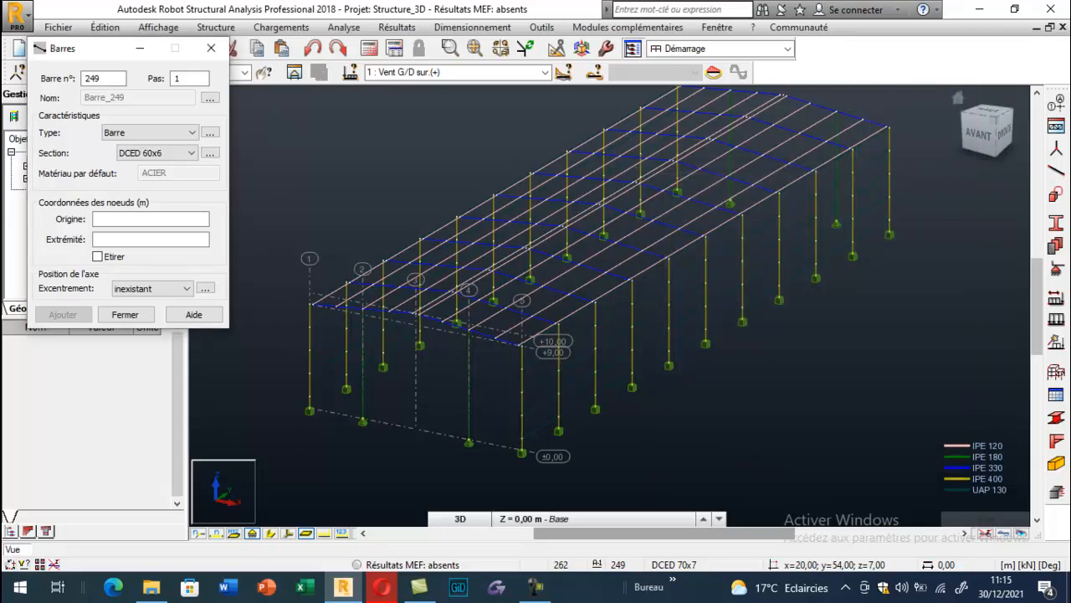
# Step: Draw crossed DCED 60x6 braces in the first side-wall bay at axis 5, joining each column top to the neighbouring column's base
pyautogui.click(151, 218)
pyautogui.scroll(5, 552, 328)
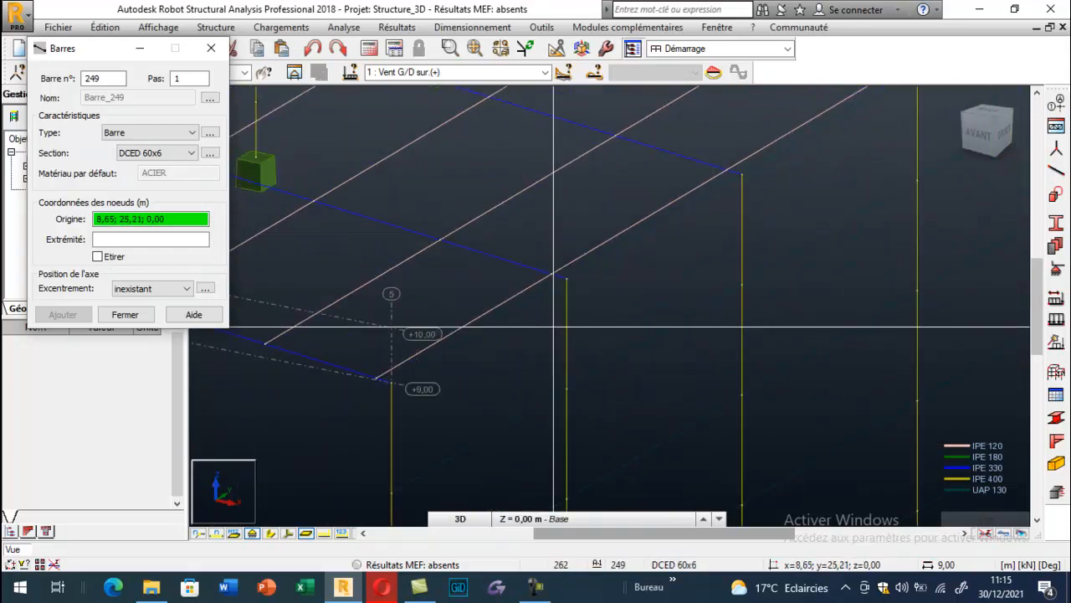
pyautogui.scroll(1, 553, 326)
pyautogui.click(569, 265)
pyautogui.scroll(-3, 606, 171)
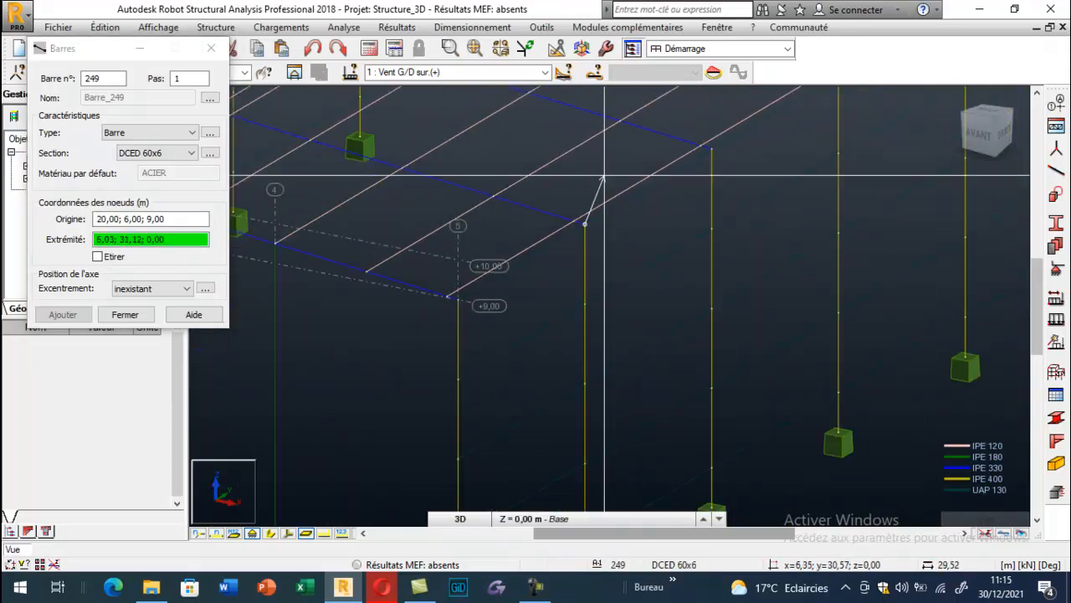
pyautogui.scroll(-3, 586, 205)
pyautogui.scroll(3, 537, 424)
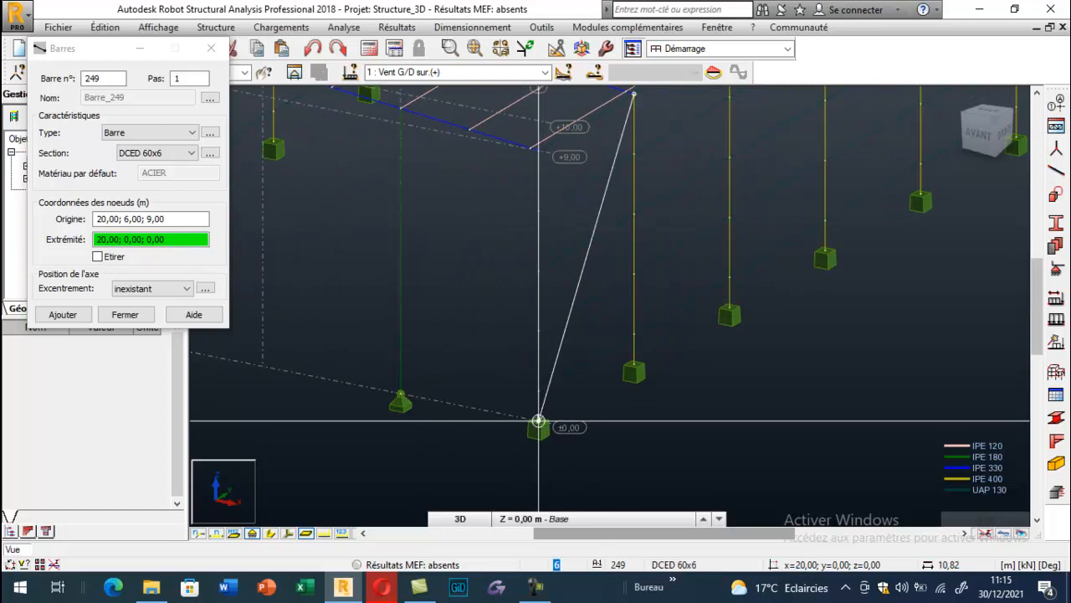
pyautogui.click(538, 420)
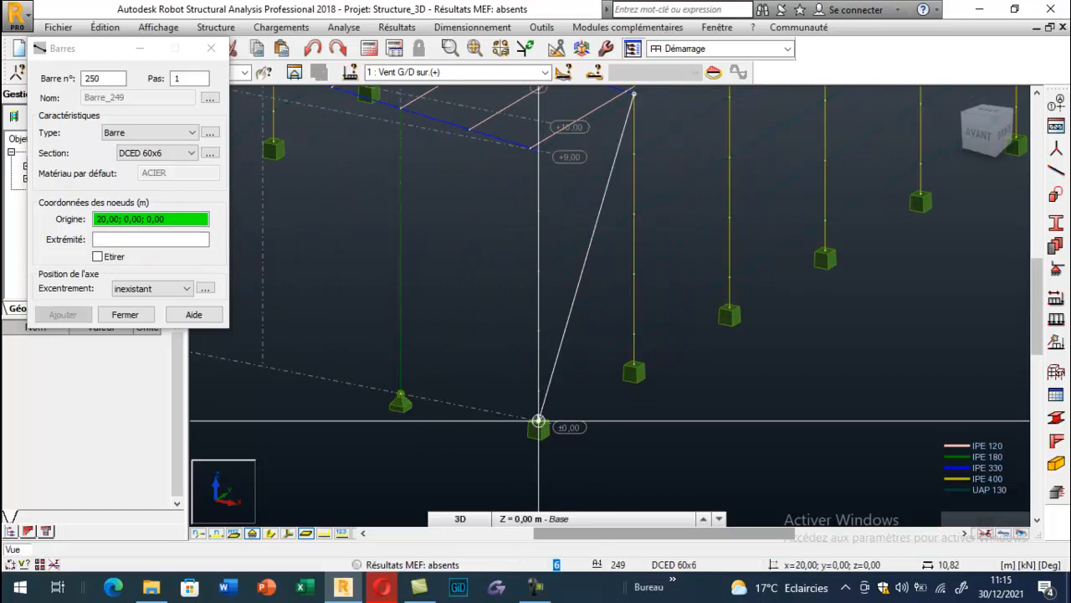
pyautogui.click(538, 151)
pyautogui.click(633, 366)
pyautogui.scroll(-2, 699, 406)
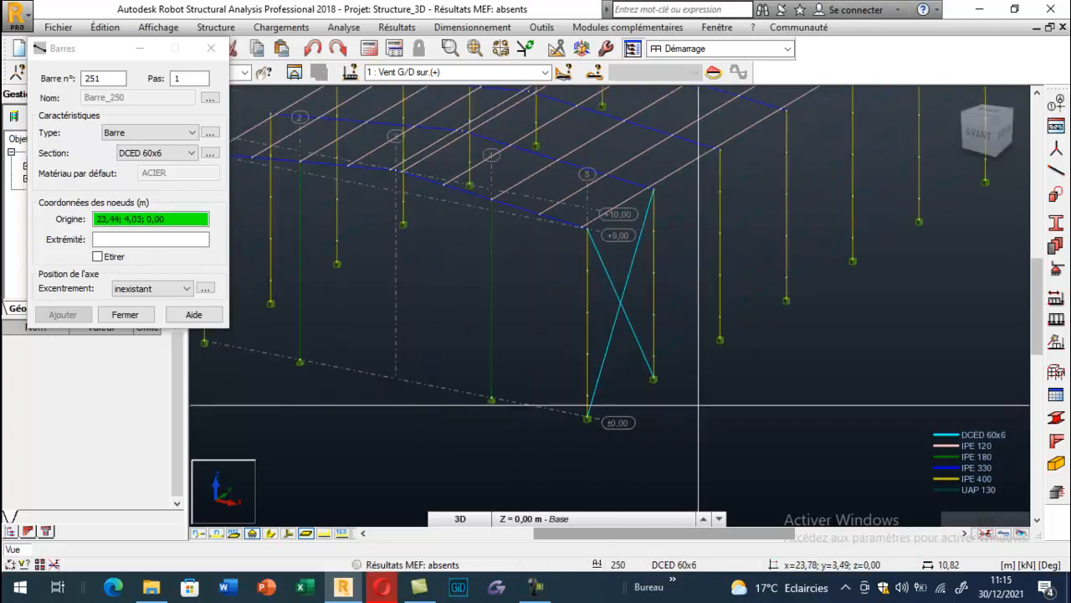
# Step: Draw crossed DCED 60x6 roof braces in the first bay between axes 5 and 4, joining the first two frames
pyautogui.scroll(2, 699, 406)
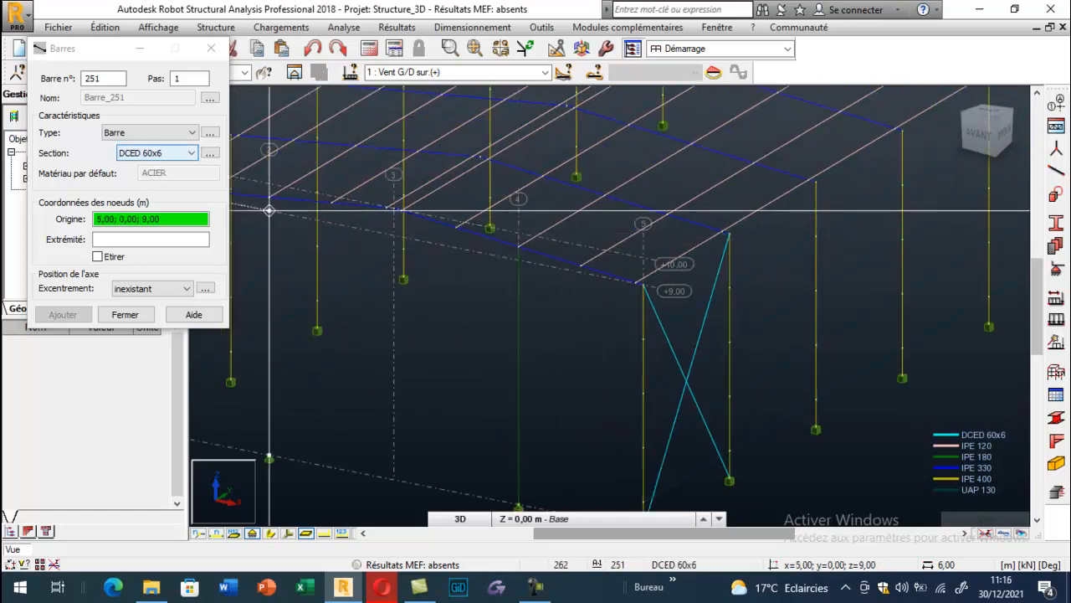
pyautogui.click(729, 234)
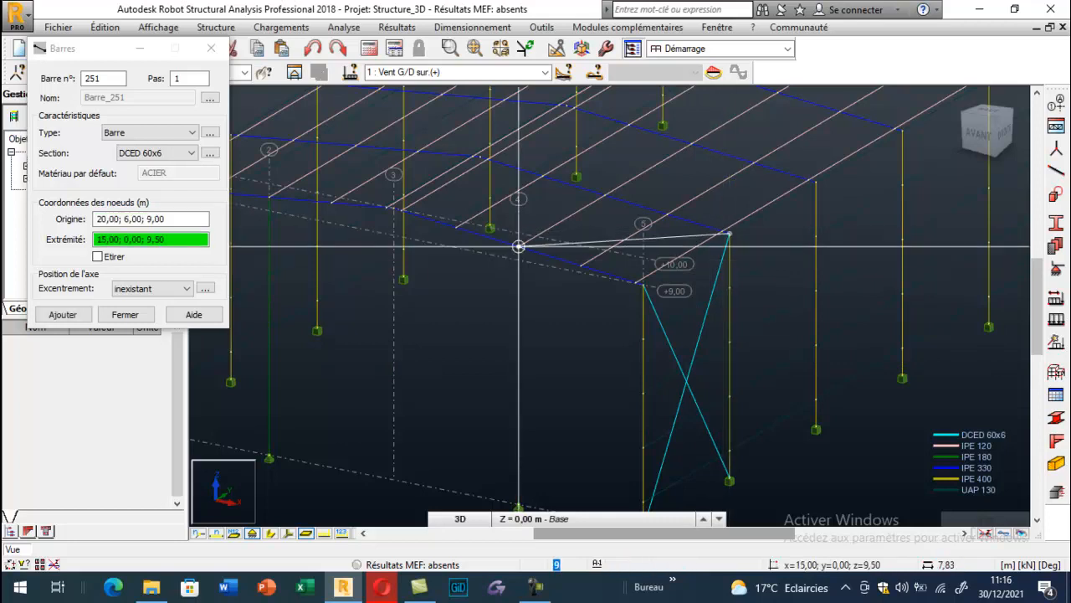
pyautogui.click(518, 245)
pyautogui.click(604, 195)
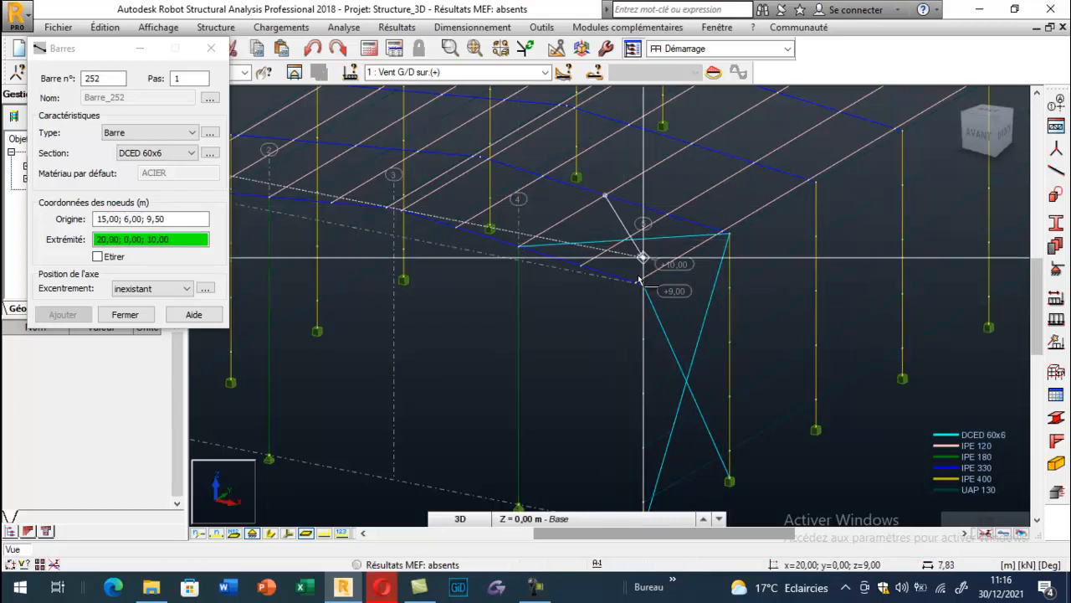
pyautogui.scroll(2, 642, 285)
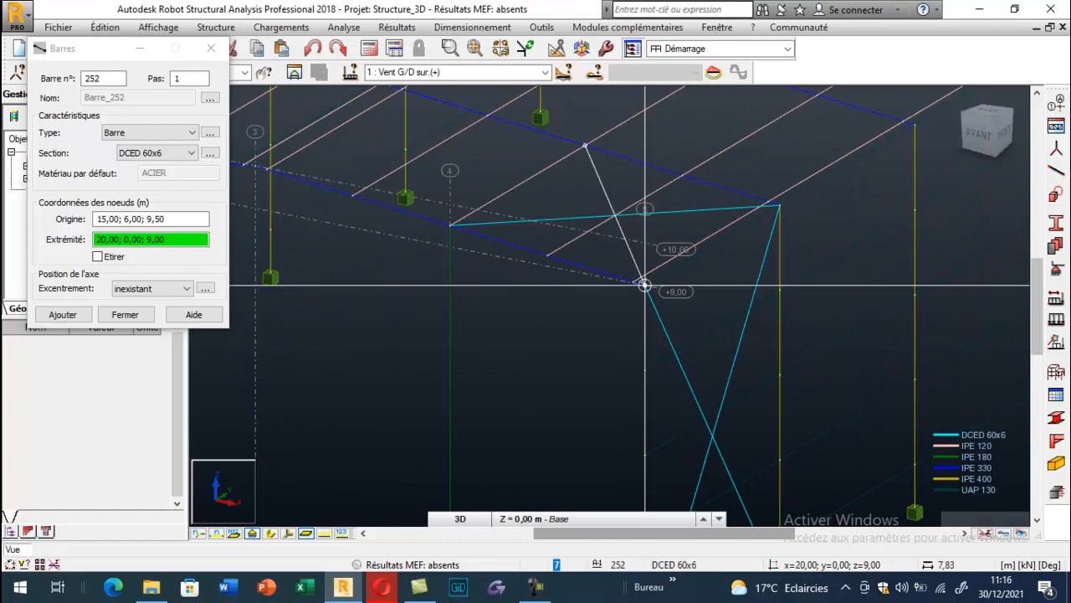
pyautogui.click(643, 285)
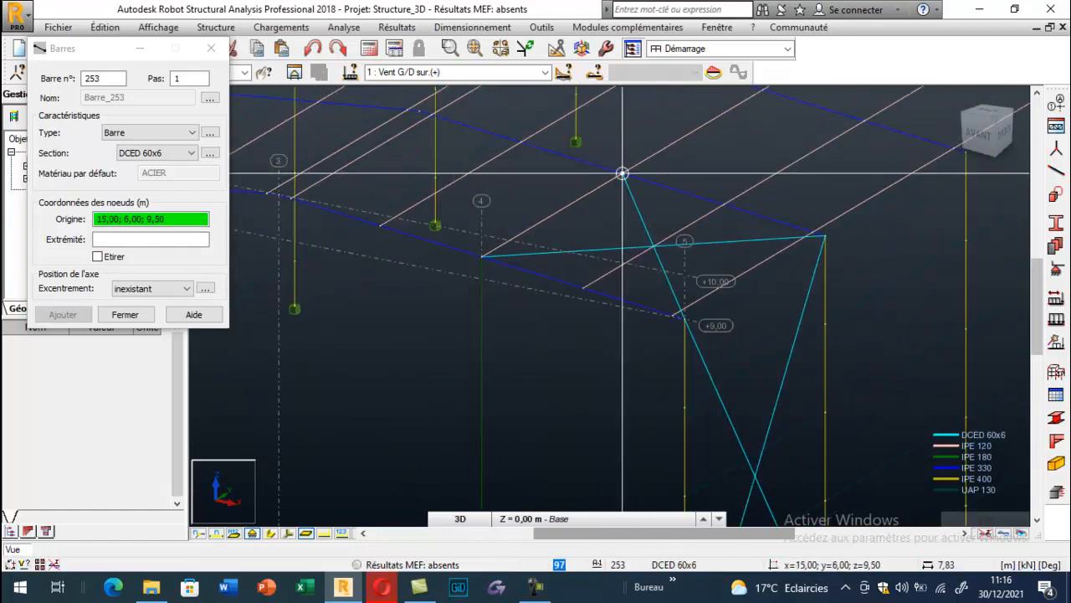
# Step: Draw crossed DCED 60x6 roof braces in the first bay between axis 4 and the ridge near axis 3, and finish adding bars
pyautogui.click(615, 176)
pyautogui.scroll(-2, 636, 180)
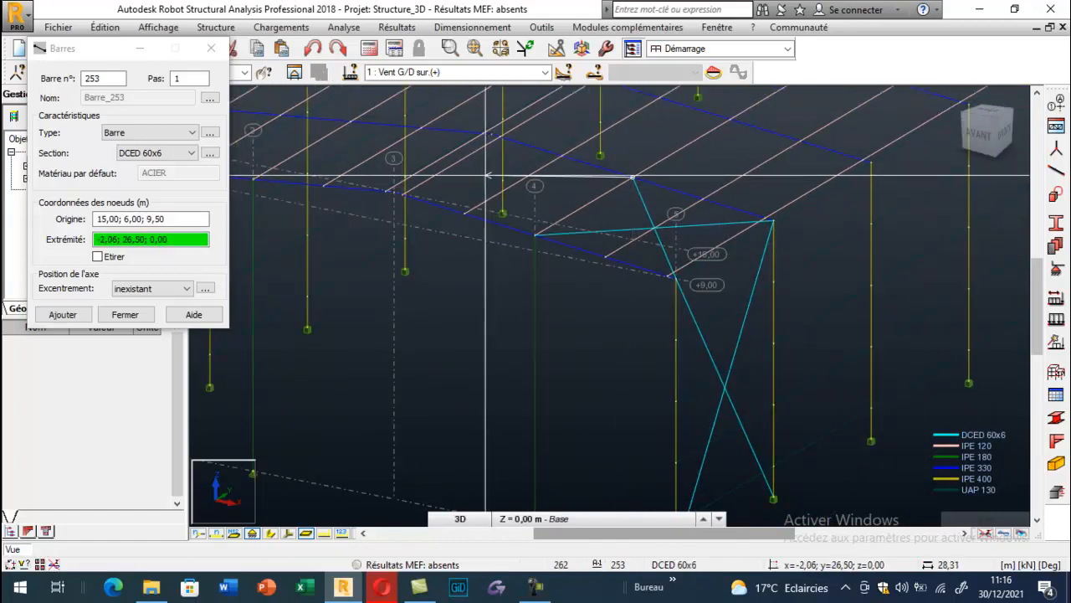
pyautogui.click(403, 195)
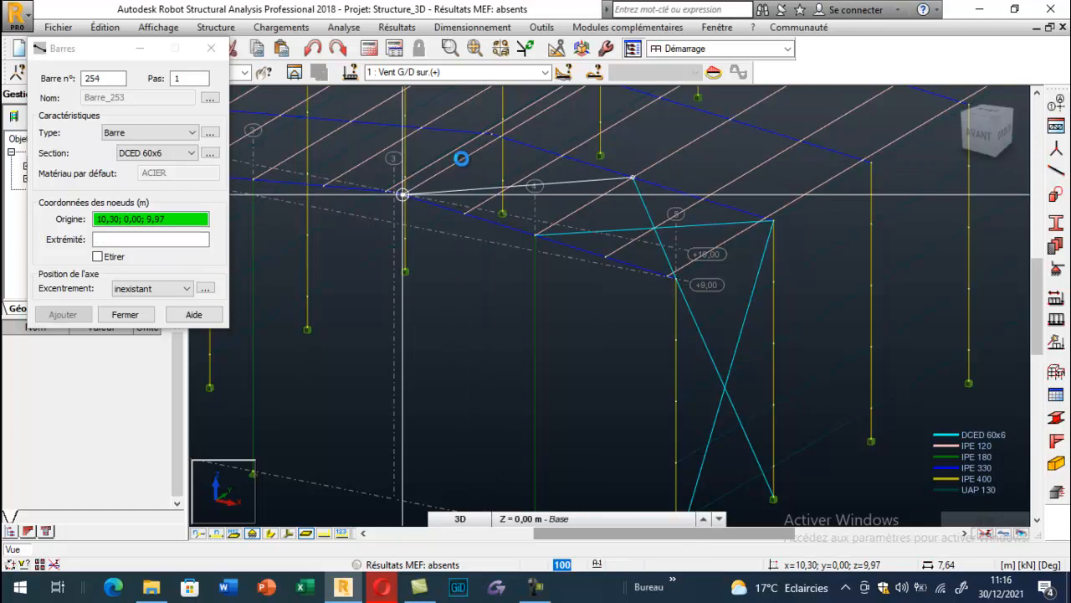
pyautogui.click(502, 138)
pyautogui.click(535, 234)
pyautogui.scroll(-2, 654, 227)
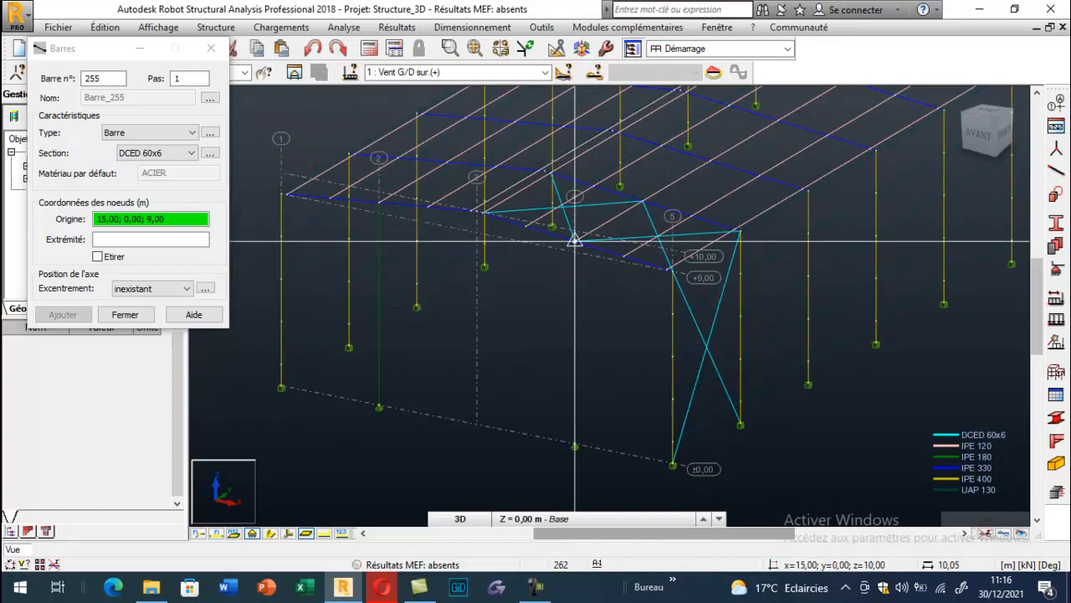
pyautogui.scroll(2, 564, 209)
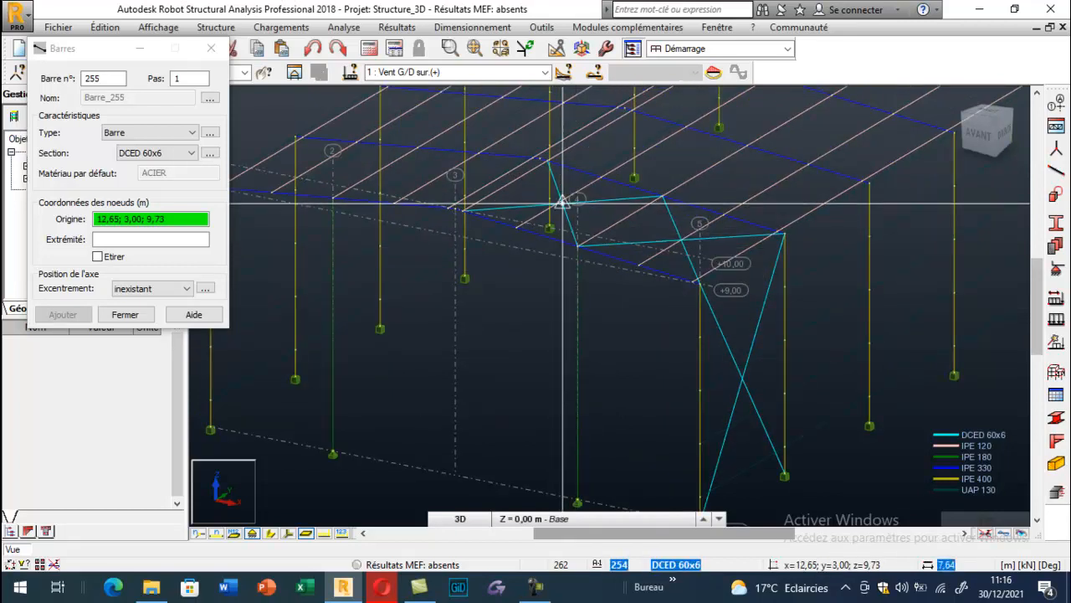
pyautogui.scroll(-2, 563, 203)
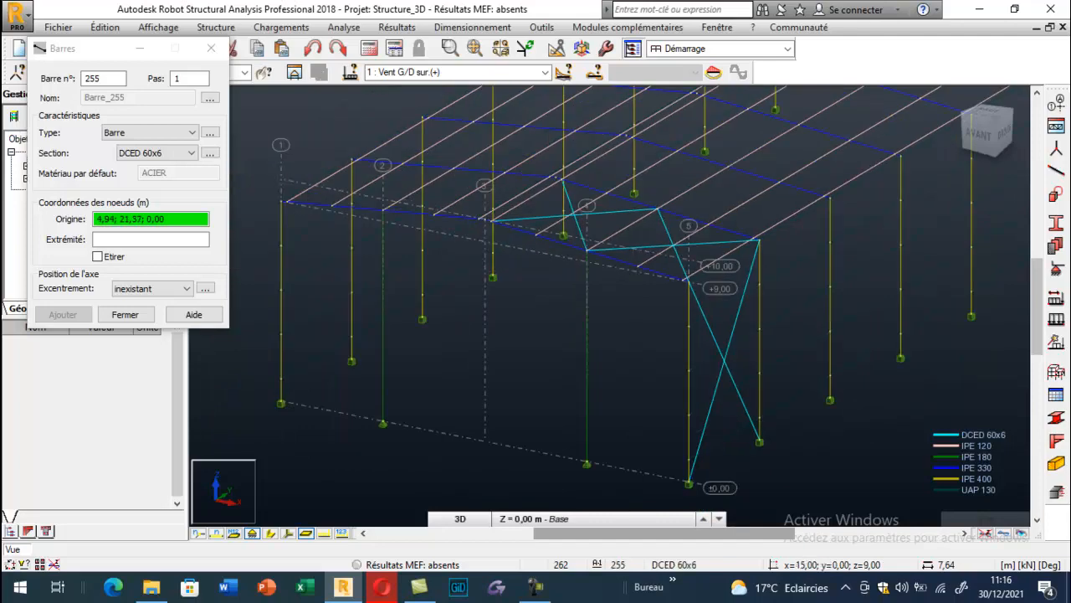
pyautogui.click(211, 47)
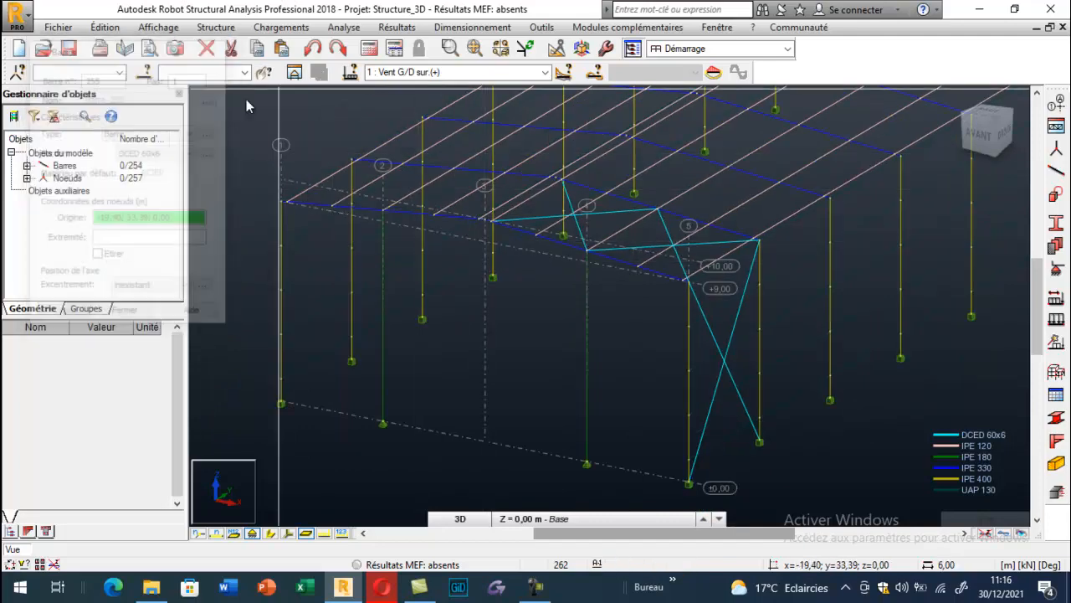
# Step: Assign the DCED 70x7 section to both crossed wall braces in the first bay at axis 5, and close the section definition
pyautogui.click(1056, 223)
pyautogui.moveTo(634, 97); pyautogui.dragTo(303, 109)
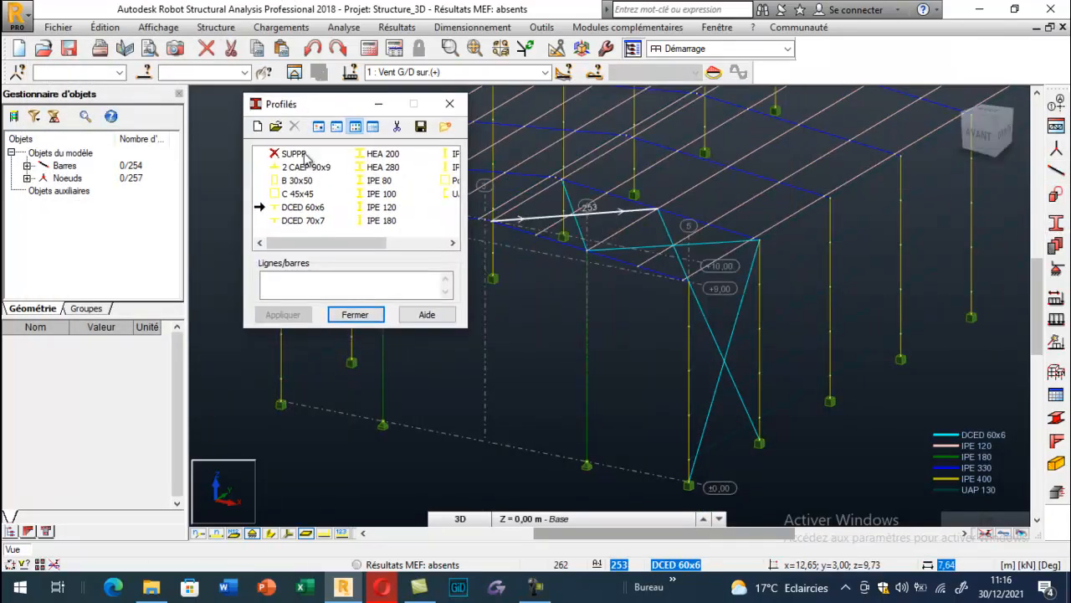
pyautogui.click(301, 221)
pyautogui.click(703, 428)
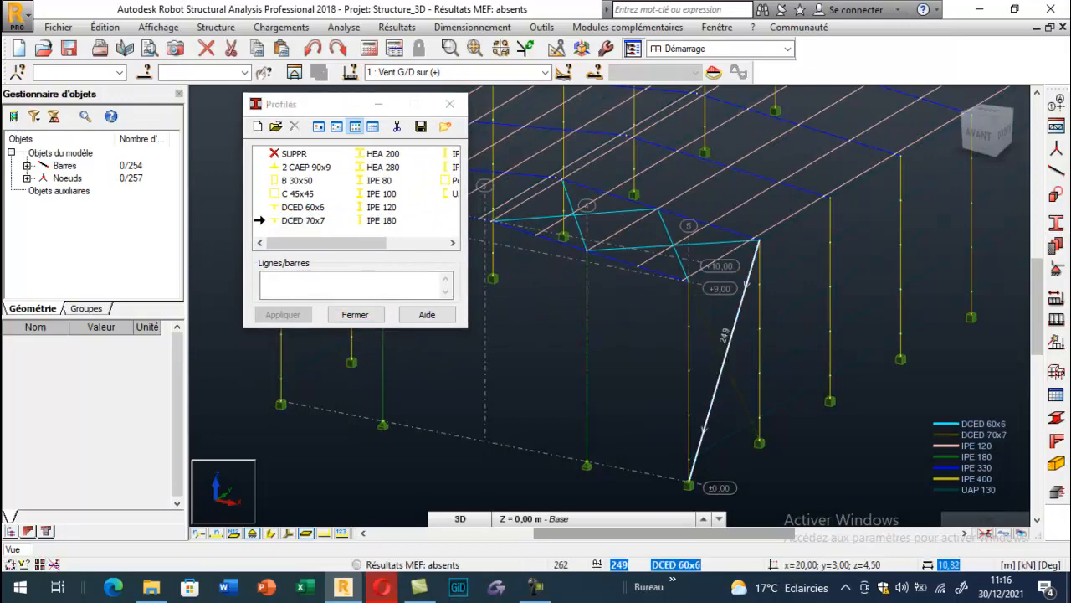
pyautogui.click(356, 315)
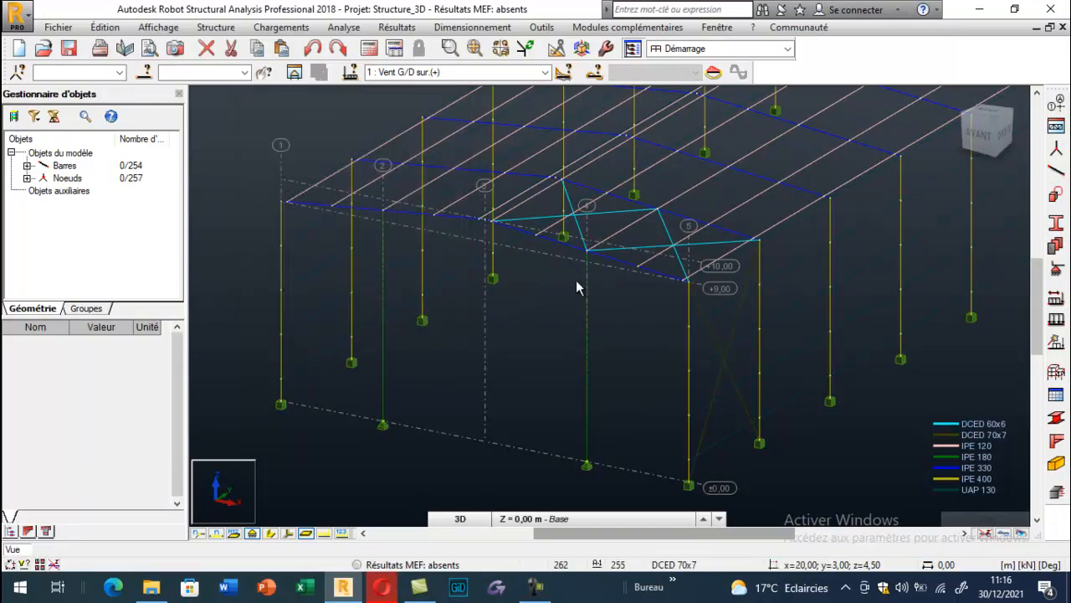
# Step: Show the bars with their section shapes and examine the roof braces' crossing and end connections up close
pyautogui.click(270, 534)
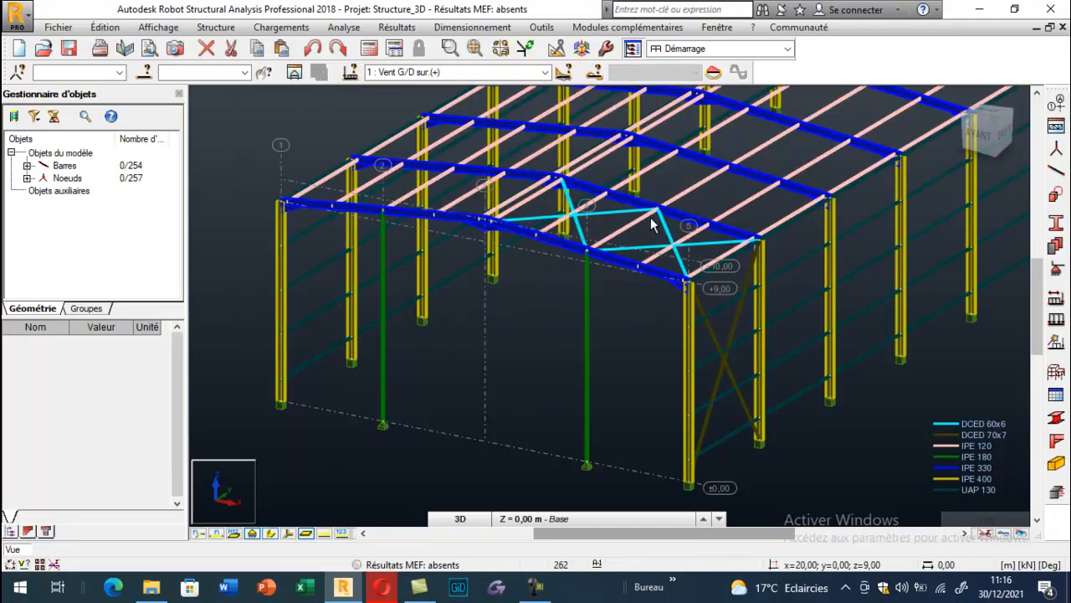
pyautogui.scroll(6, 773, 313)
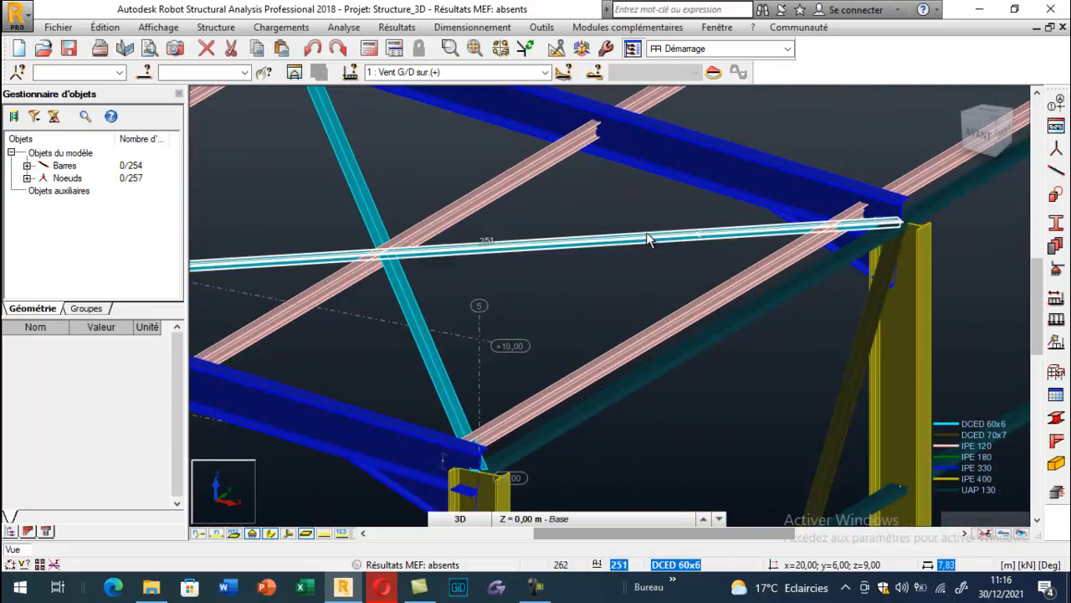
pyautogui.scroll(-2, 639, 236)
pyautogui.scroll(3, 465, 235)
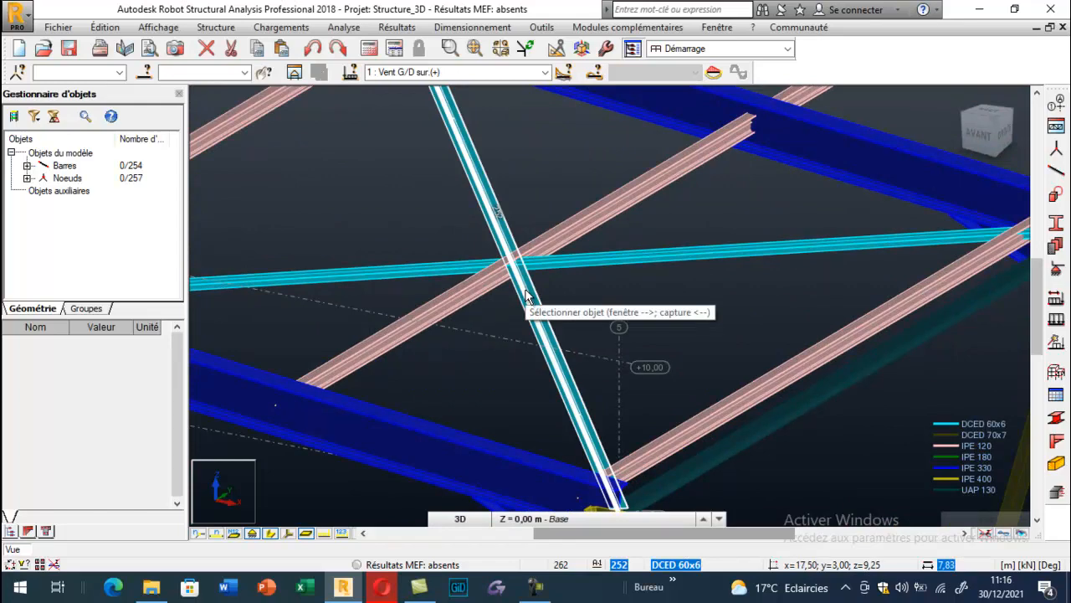
pyautogui.scroll(-5, 552, 285)
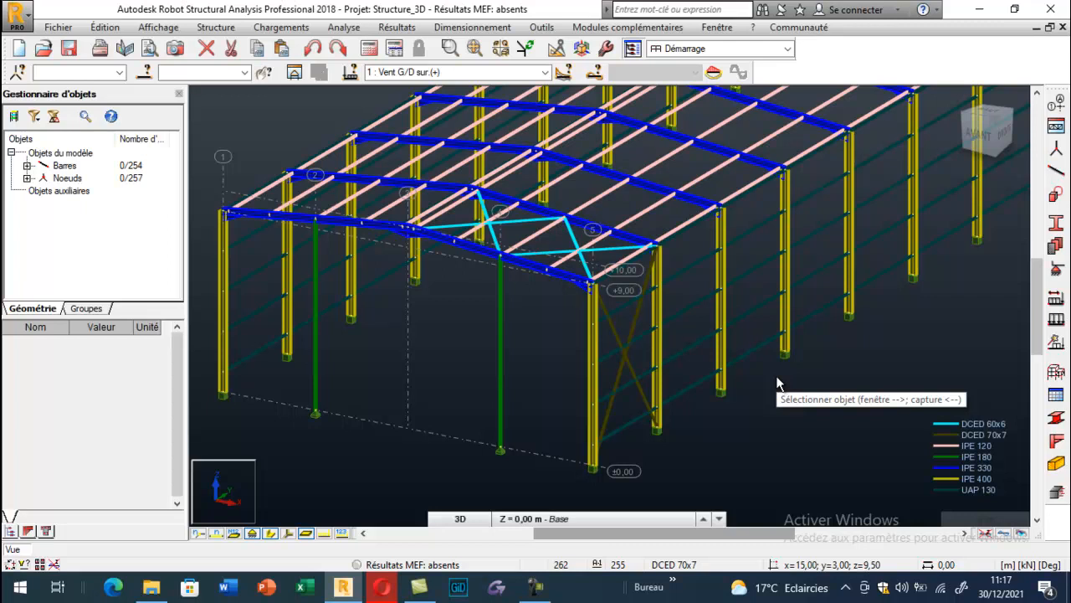
# Step: Define the six wall and roof braces as truss bars carrying only axial forces, with the tension-only or compression-only option disabled
pyautogui.click(1058, 375)
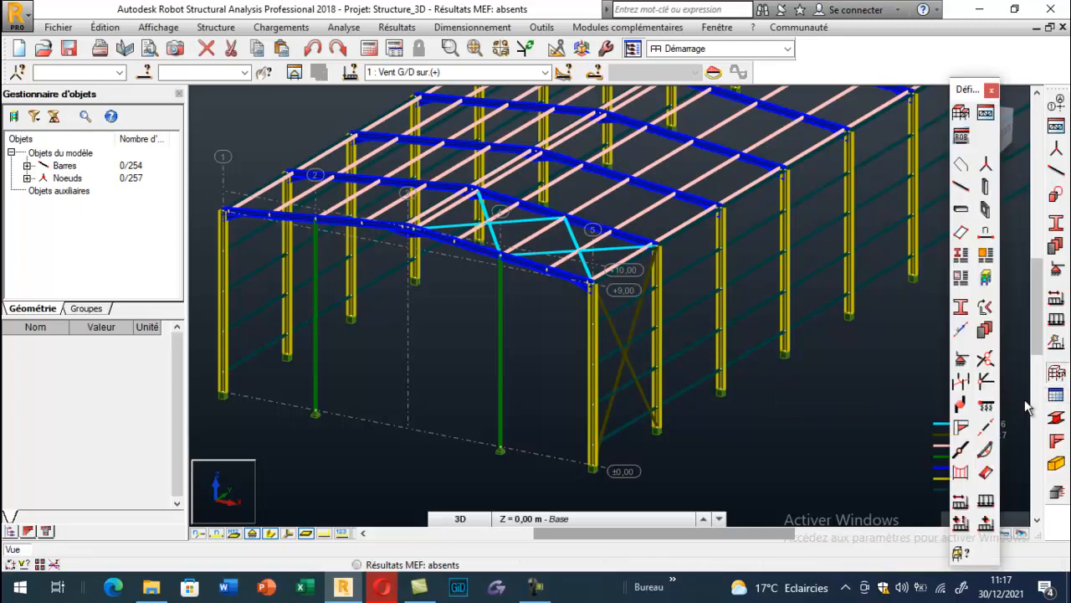
pyautogui.click(987, 429)
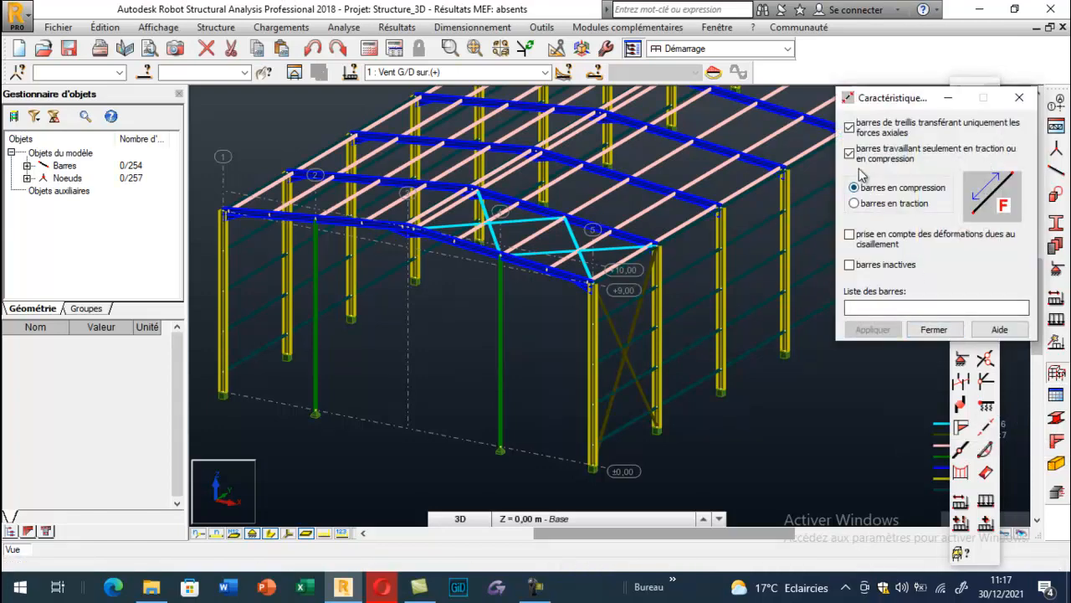
pyautogui.click(850, 154)
pyautogui.click(850, 154)
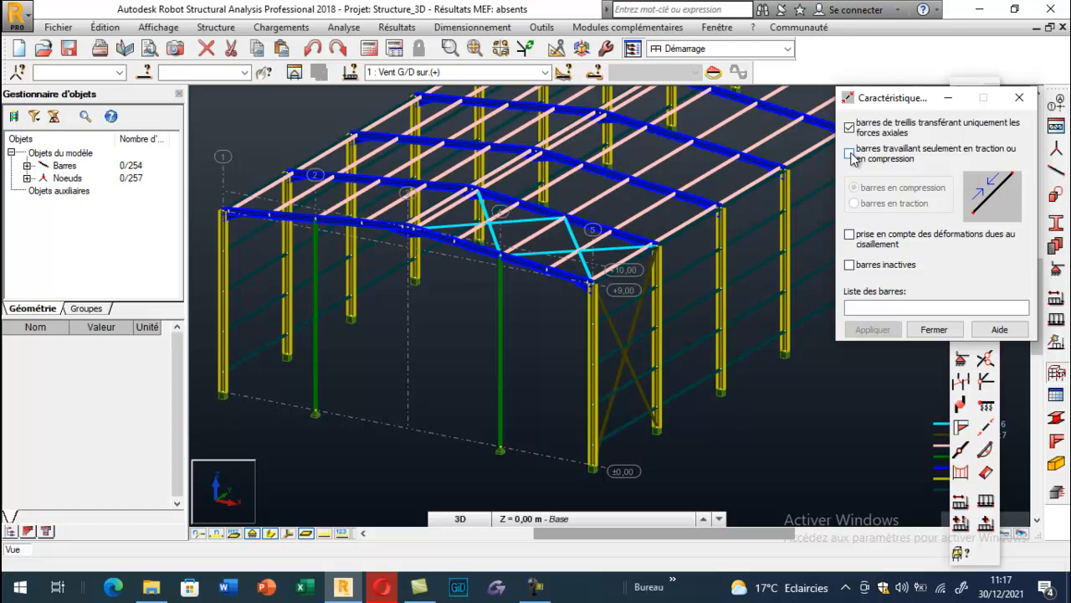
pyautogui.click(883, 307)
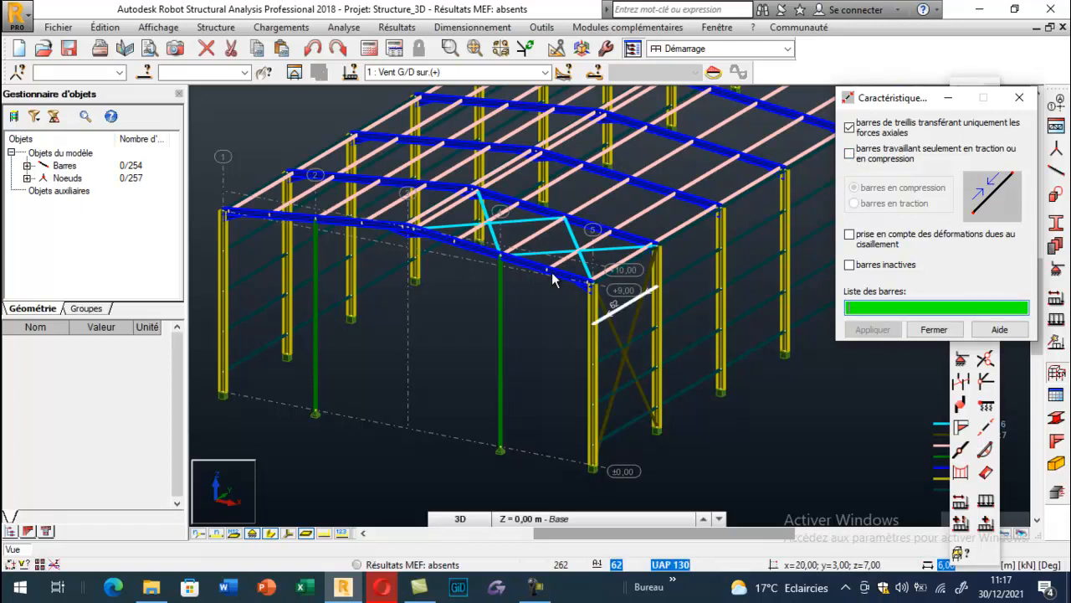
pyautogui.click(484, 214)
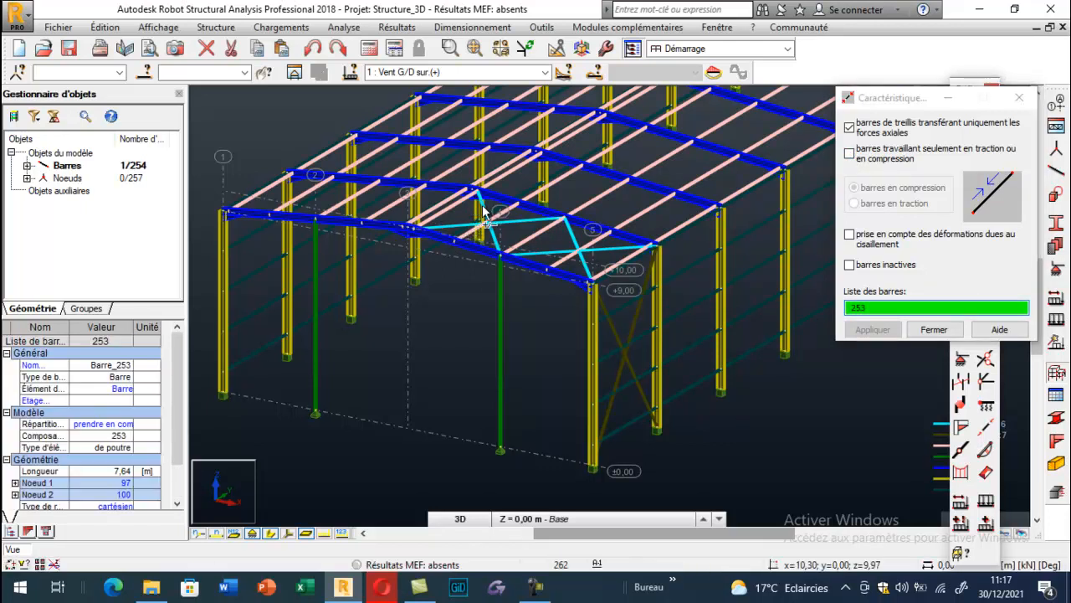
pyautogui.keyDown('ctrl'); pyautogui.click(481, 203); pyautogui.keyUp('ctrl')
pyautogui.keyDown('ctrl'); pyautogui.click(545, 253); pyautogui.keyUp('ctrl')
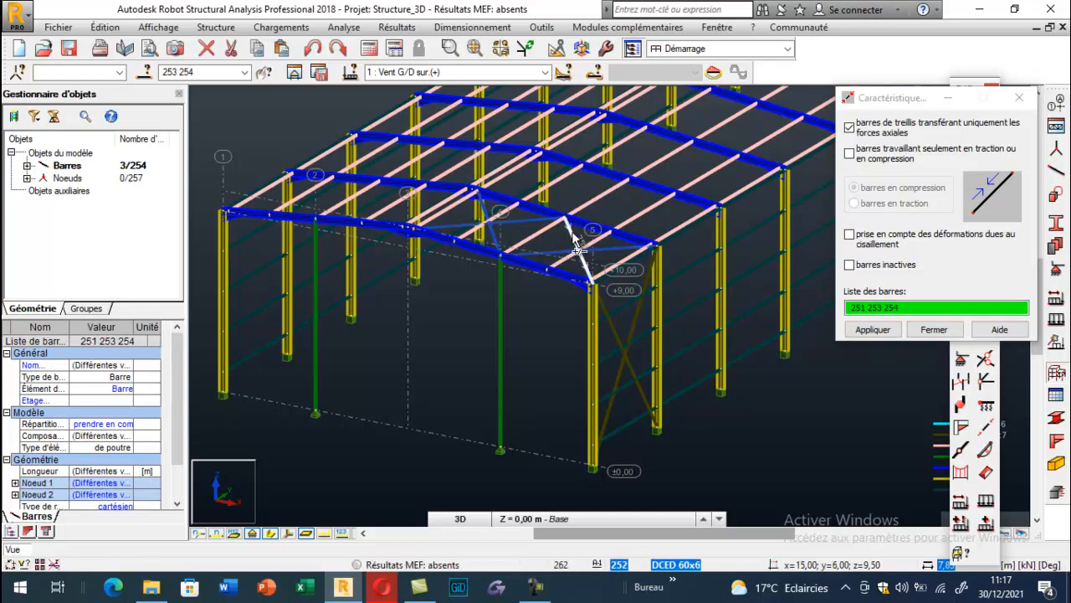
pyautogui.keyDown('ctrl'); pyautogui.click(574, 238); pyautogui.keyUp('ctrl')
pyautogui.keyDown('ctrl'); pyautogui.click(621, 328); pyautogui.keyUp('ctrl')
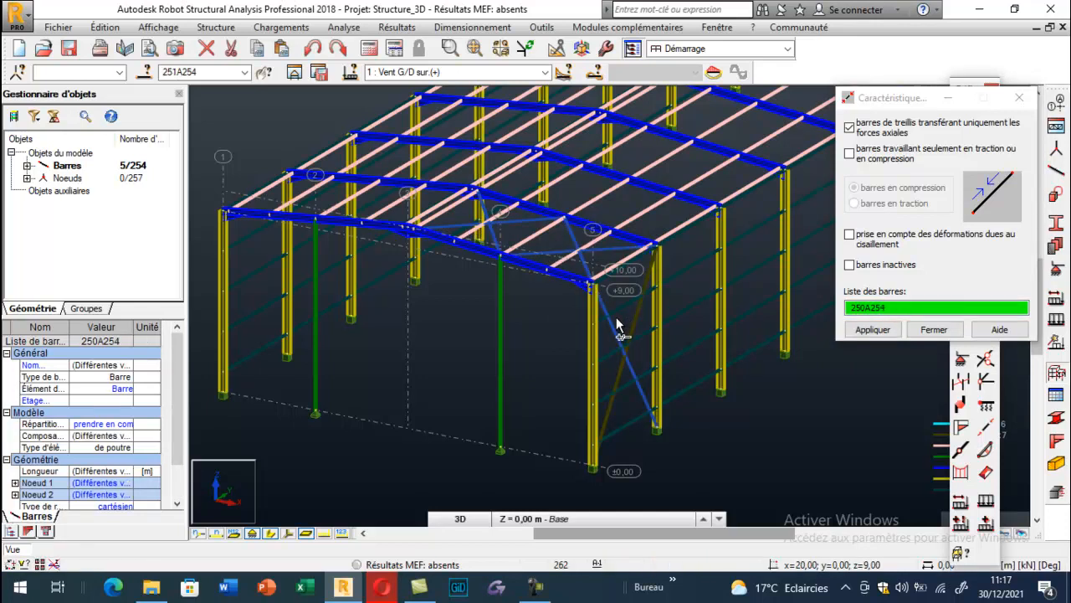
pyautogui.keyDown('ctrl'); pyautogui.click(633, 327); pyautogui.keyUp('ctrl')
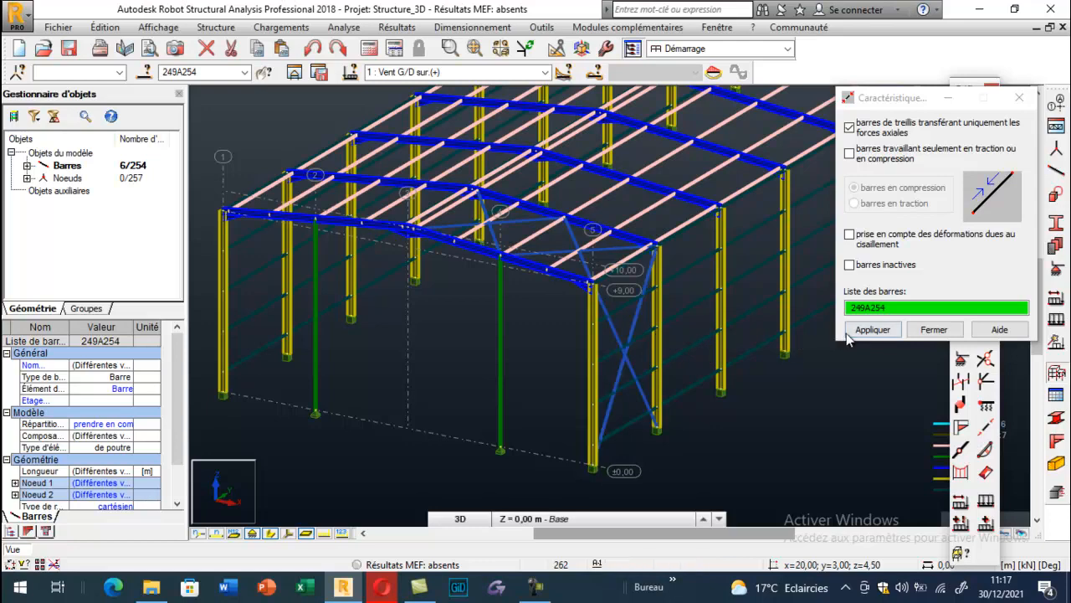
pyautogui.click(889, 330)
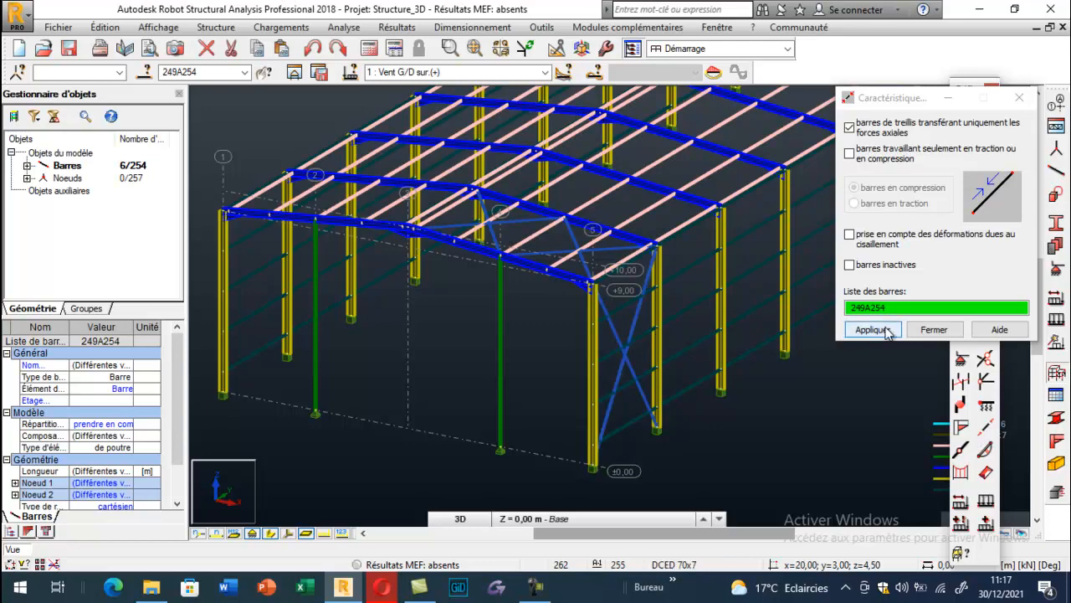
pyautogui.click(926, 331)
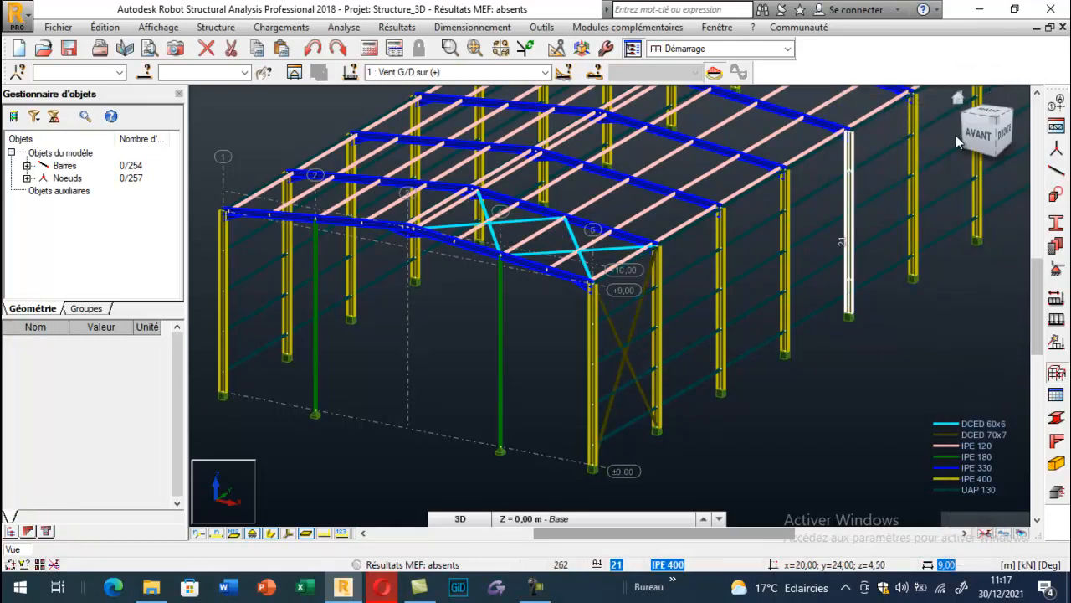
# Step: Mirror a copy of the six braces about the vertical YZ plane at axis 3, with section shapes hidden for picking
pyautogui.scroll(-3, 599, 323)
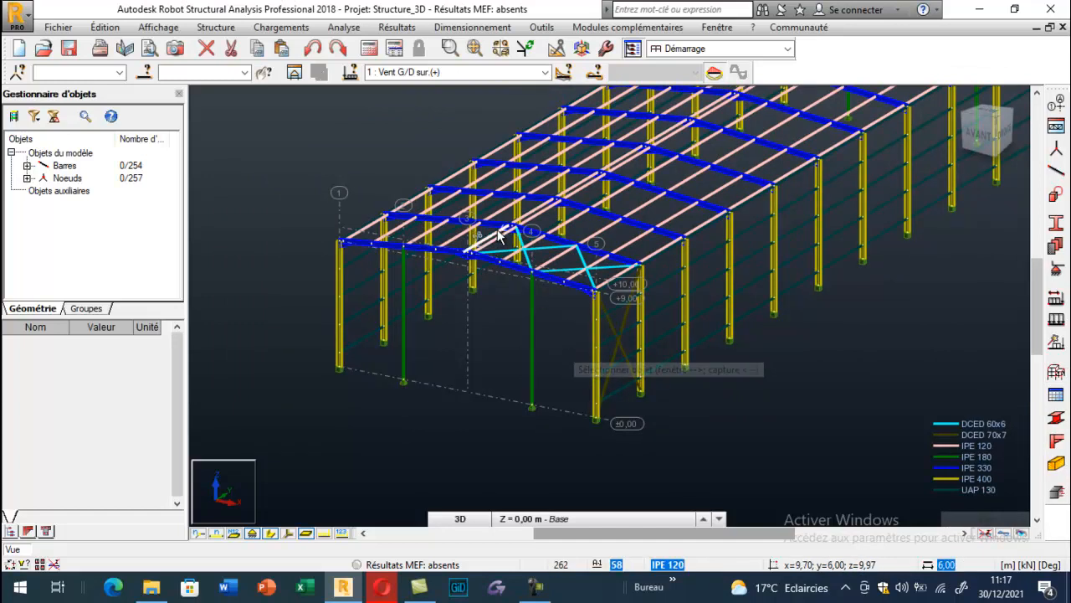
pyautogui.scroll(2, 500, 232)
pyautogui.click(505, 264)
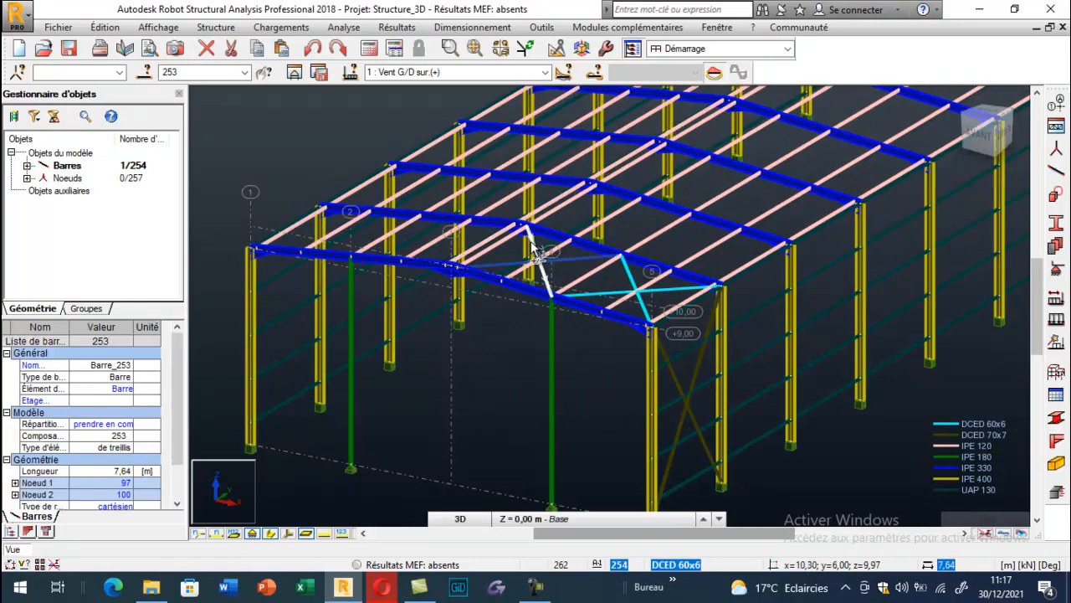
pyautogui.keyDown('ctrl'); pyautogui.click(535, 245); pyautogui.keyUp('ctrl')
pyautogui.keyDown('ctrl'); pyautogui.click(611, 292); pyautogui.keyUp('ctrl')
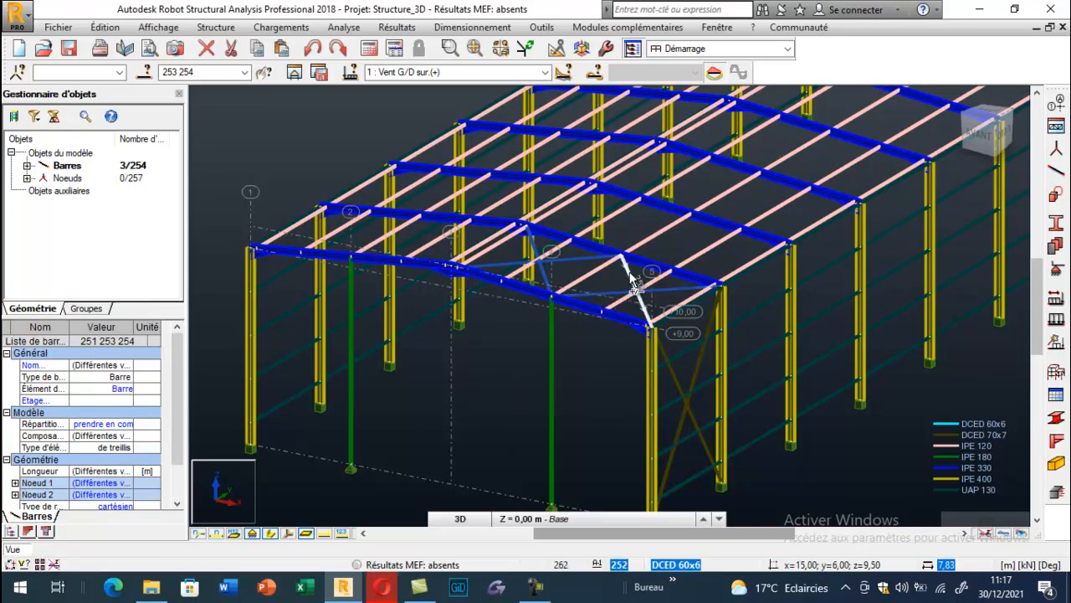
pyautogui.keyDown('ctrl'); pyautogui.click(633, 281); pyautogui.keyUp('ctrl')
pyautogui.keyDown('ctrl'); pyautogui.click(704, 345); pyautogui.keyUp('ctrl')
pyautogui.keyDown('ctrl'); pyautogui.click(670, 361); pyautogui.keyUp('ctrl')
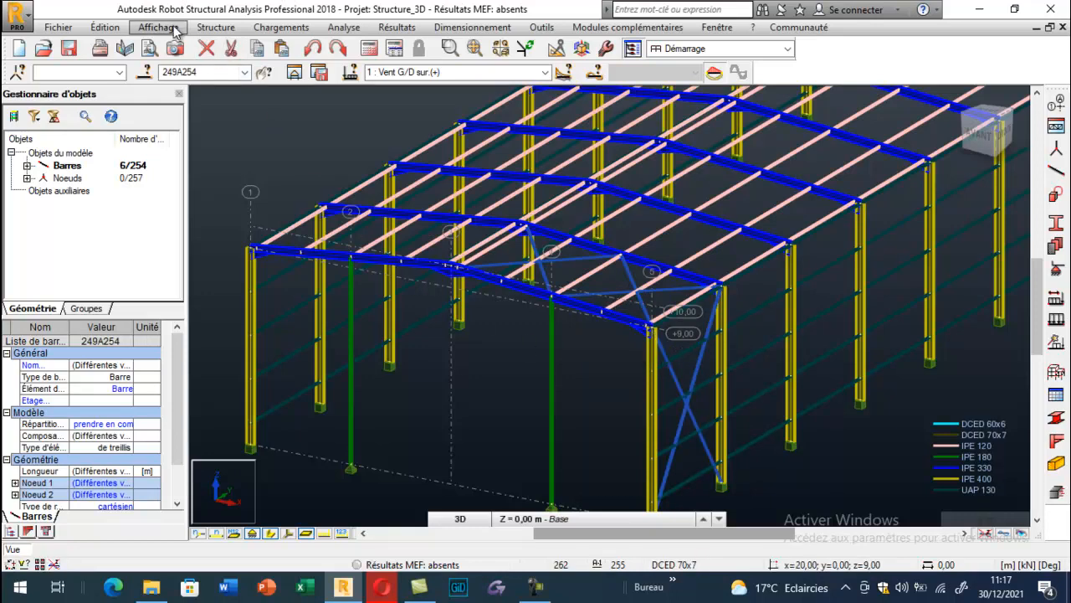
pyautogui.click(116, 30)
pyautogui.moveTo(251, 223)
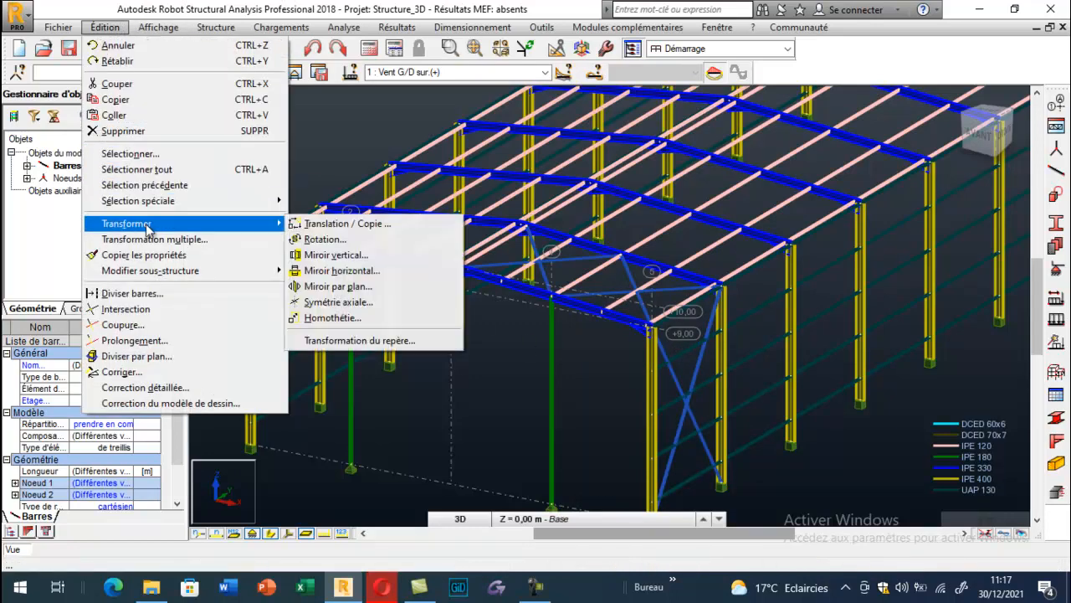
pyautogui.click(335, 254)
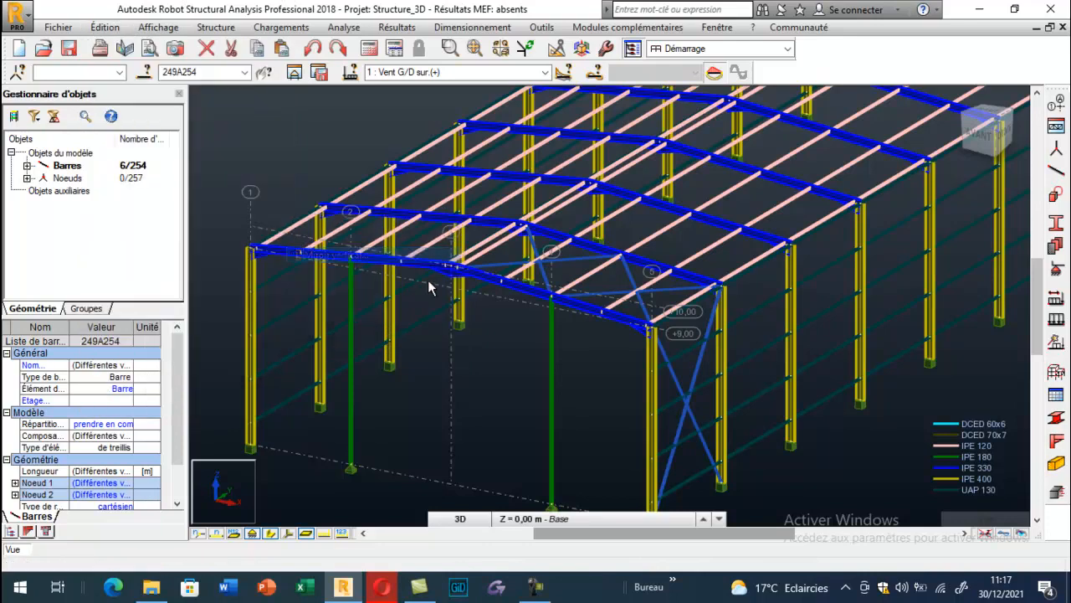
pyautogui.scroll(5, 444, 272)
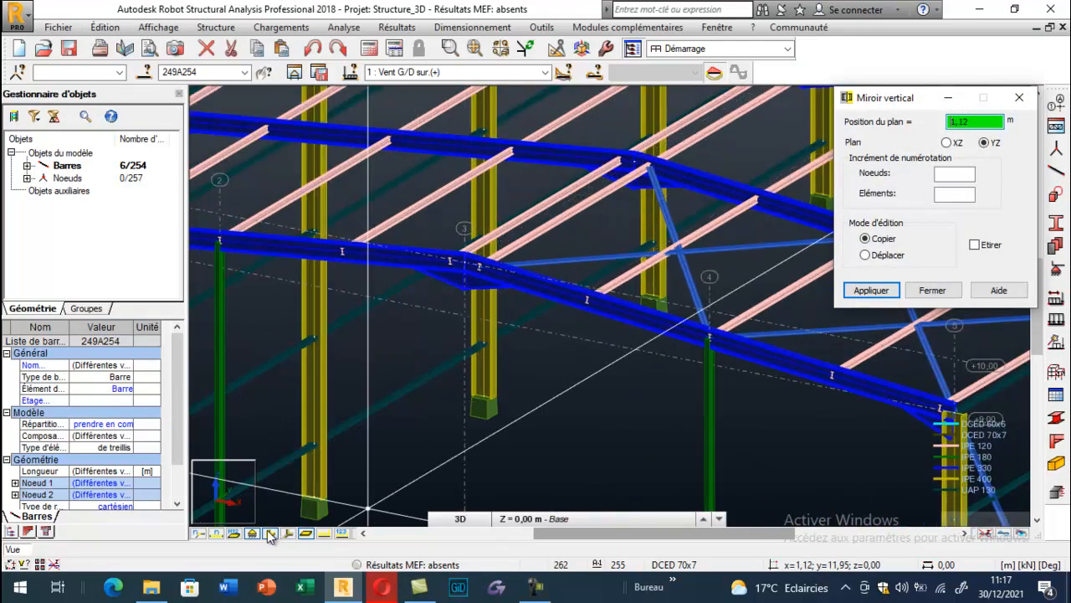
pyautogui.click(268, 533)
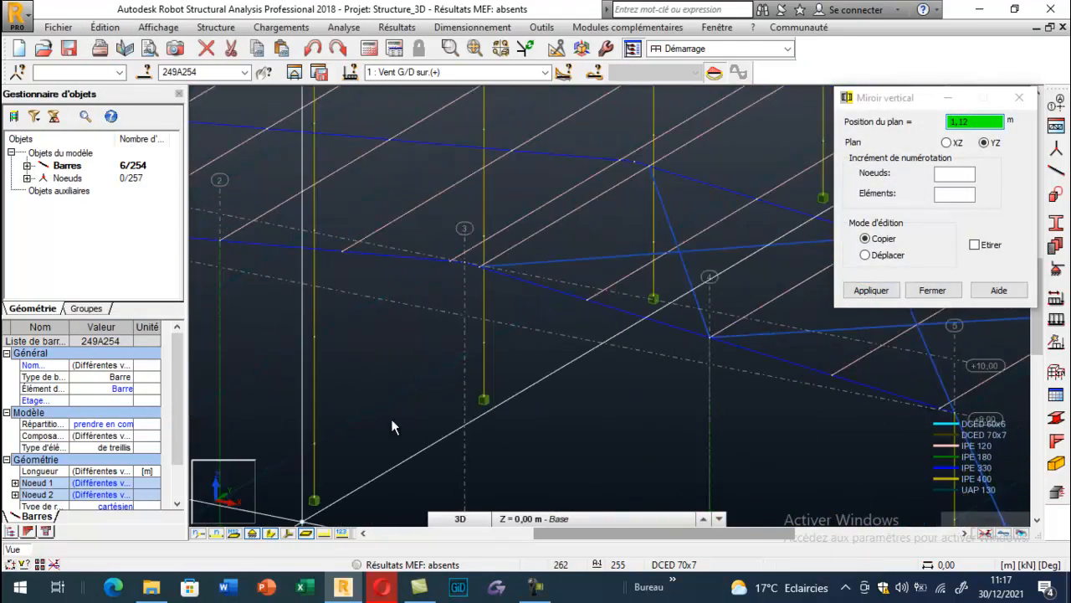
pyautogui.click(463, 267)
pyautogui.scroll(-6, 442, 238)
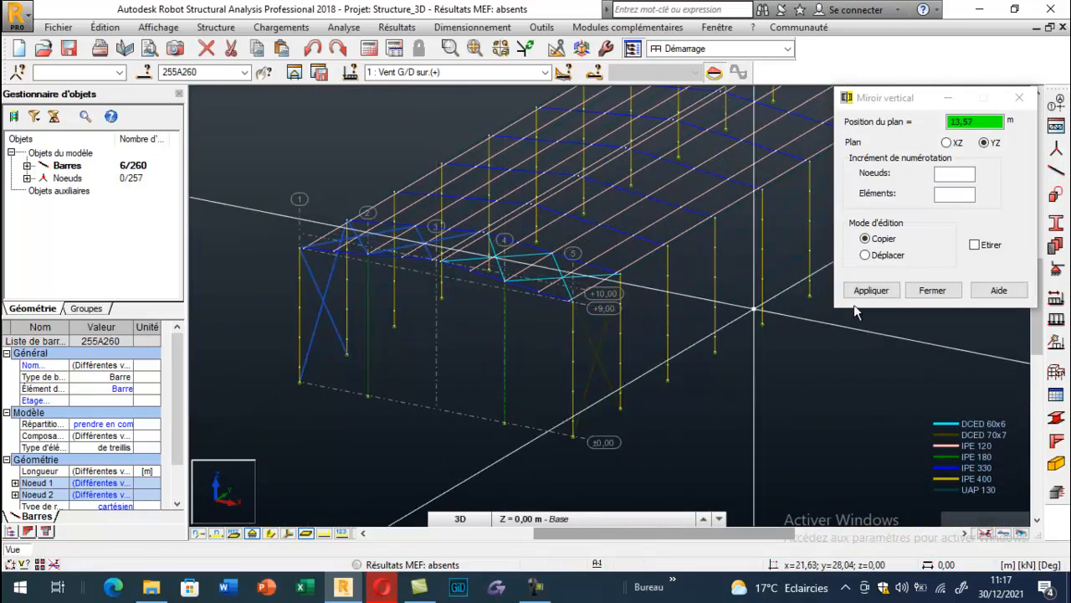
pyautogui.click(932, 290)
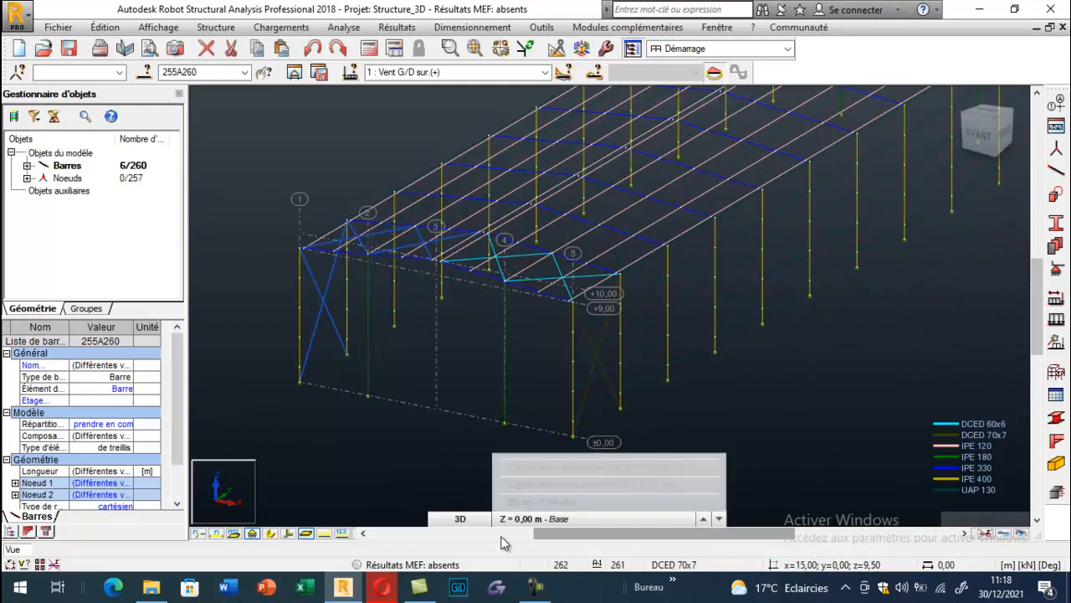
pyautogui.click(536, 586)
pyautogui.click(1029, 517)
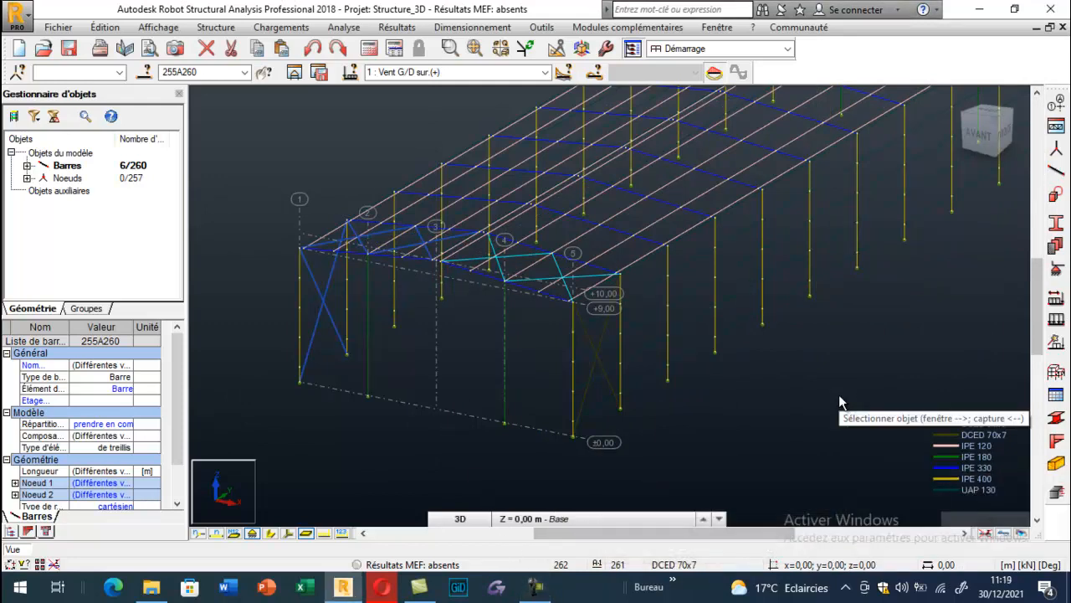
# Step: Copy all twelve first-bay braces by one translation along the hall into the last bay, and clear the selection
pyautogui.keyDown('ctrl'); pyautogui.click(475, 258); pyautogui.keyUp('ctrl')
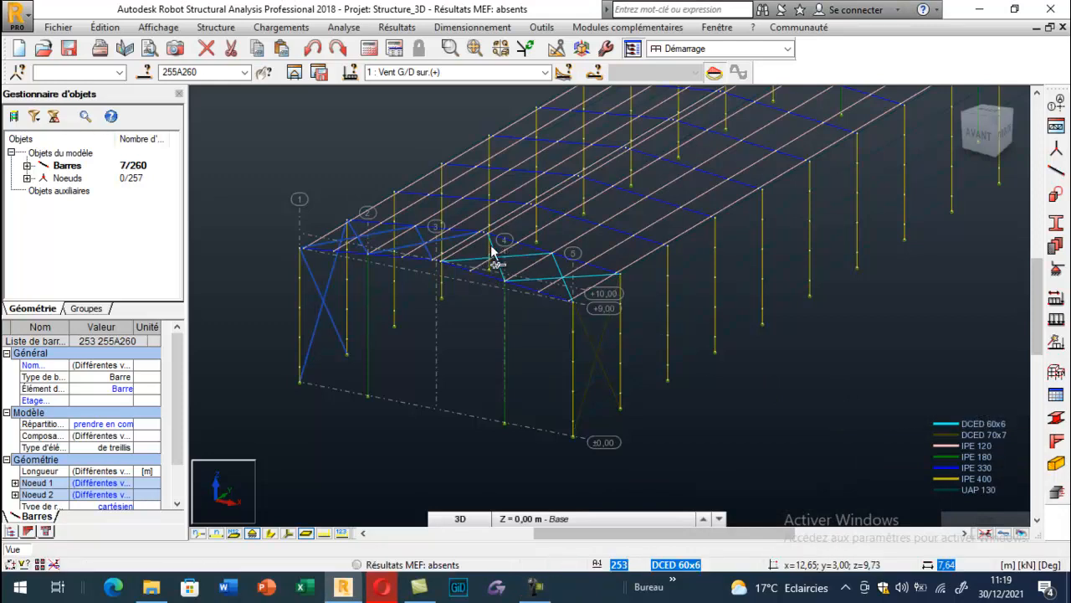
pyautogui.keyDown('ctrl'); pyautogui.click(490, 245); pyautogui.keyUp('ctrl')
pyautogui.keyDown('ctrl'); pyautogui.click(543, 279); pyautogui.keyUp('ctrl')
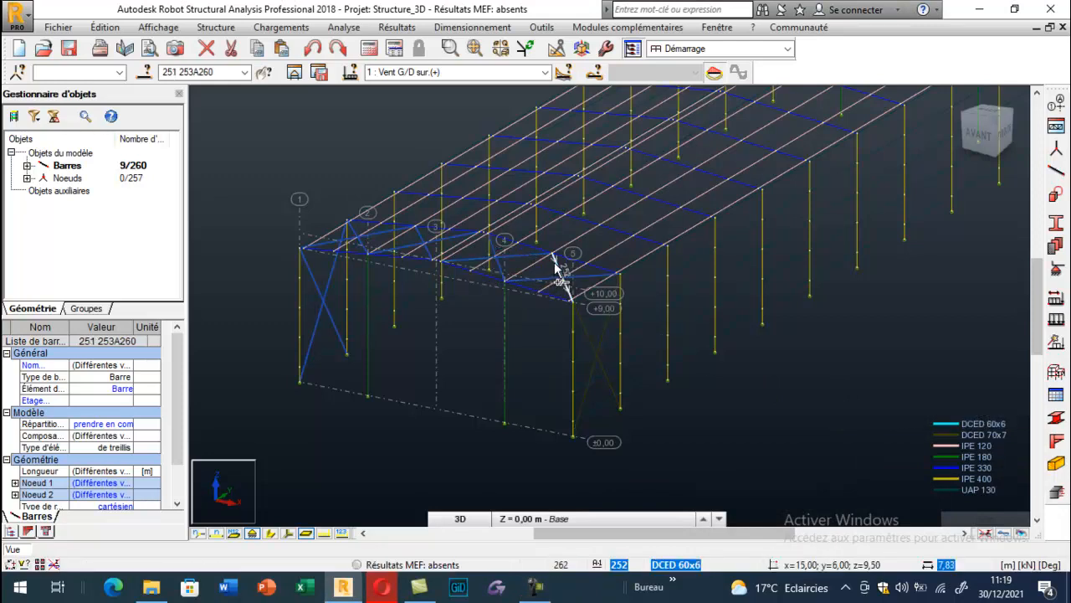
pyautogui.keyDown('ctrl'); pyautogui.click(559, 272); pyautogui.keyUp('ctrl')
pyautogui.keyDown('ctrl'); pyautogui.click(584, 323); pyautogui.keyUp('ctrl')
pyautogui.keyDown('ctrl'); pyautogui.click(602, 336); pyautogui.keyUp('ctrl')
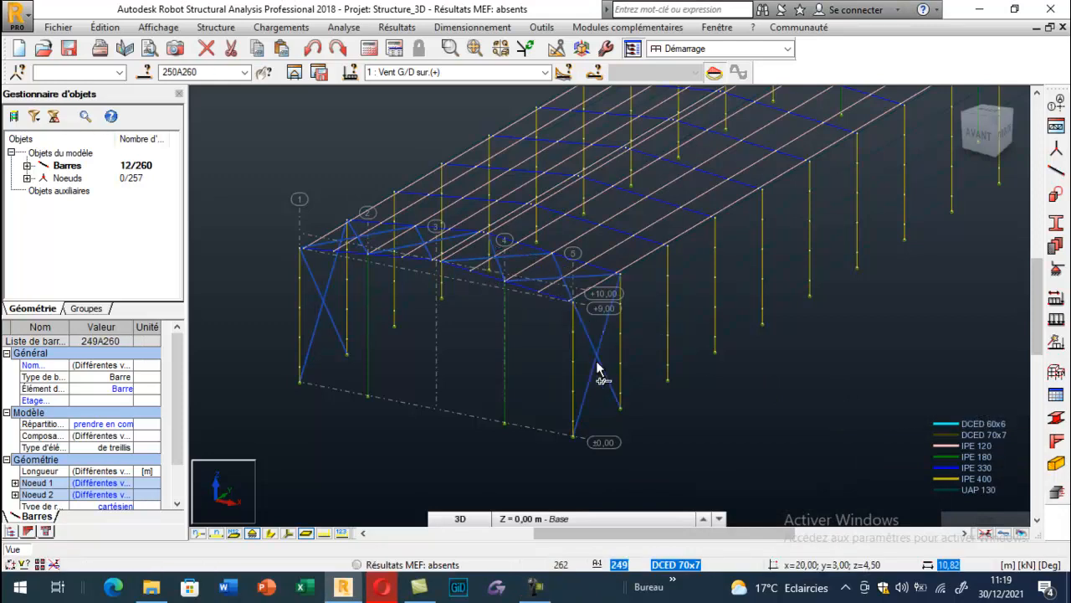
pyautogui.click(106, 29)
pyautogui.moveTo(251, 223)
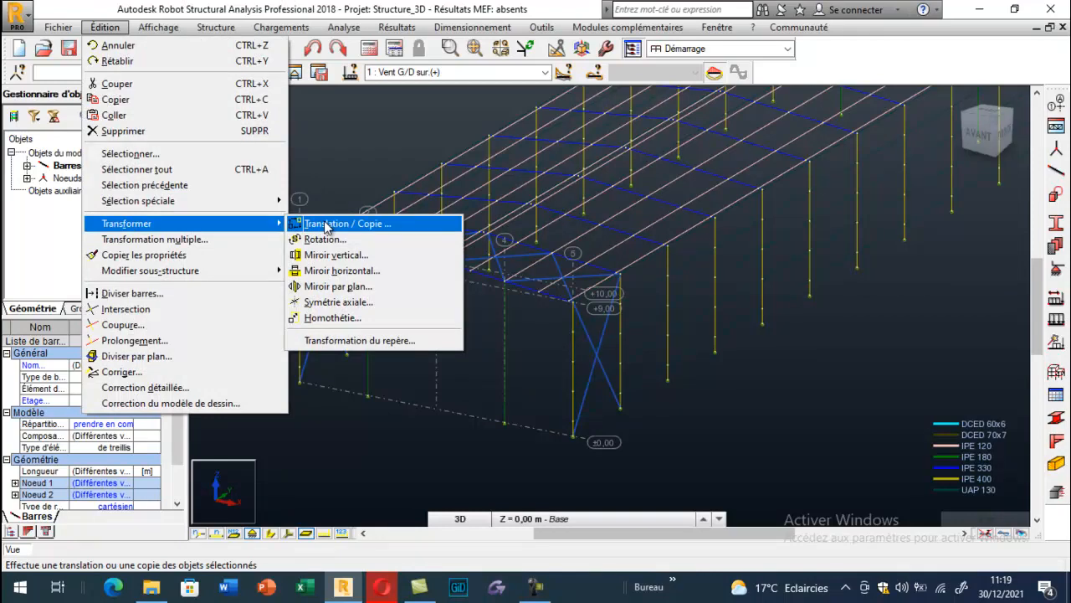
pyautogui.click(326, 224)
pyautogui.scroll(4, 635, 280)
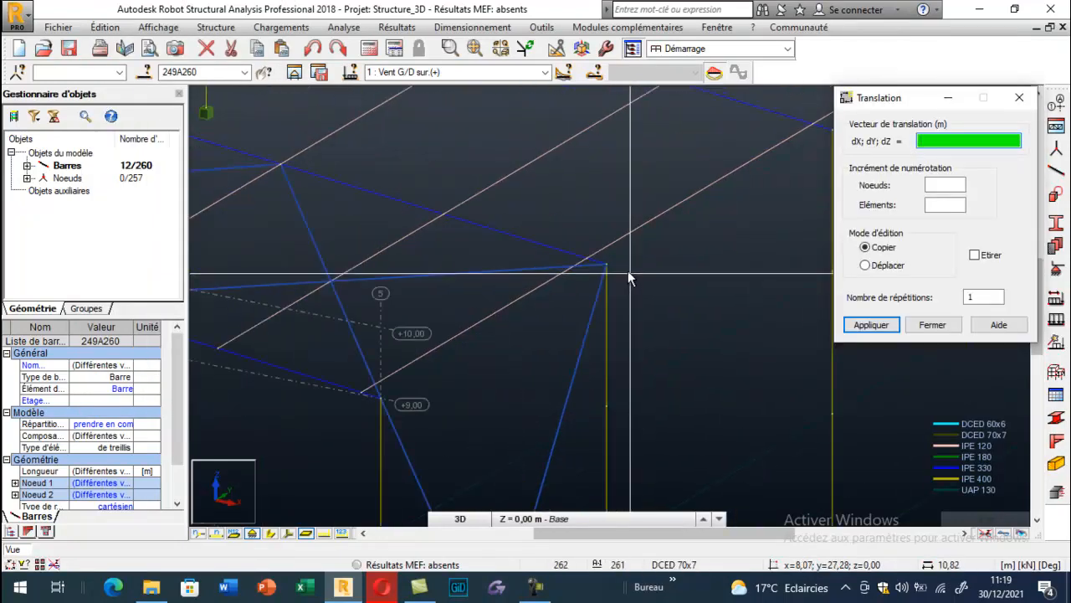
pyautogui.click(606, 264)
pyautogui.scroll(-5, 333, 390)
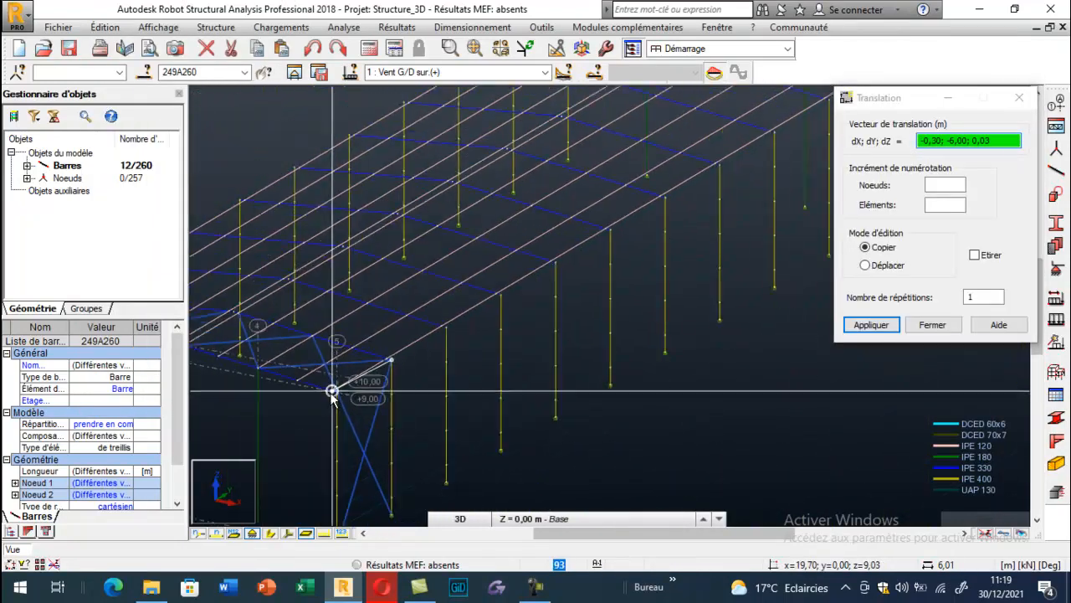
pyautogui.scroll(-4, 332, 392)
pyautogui.scroll(5, 651, 210)
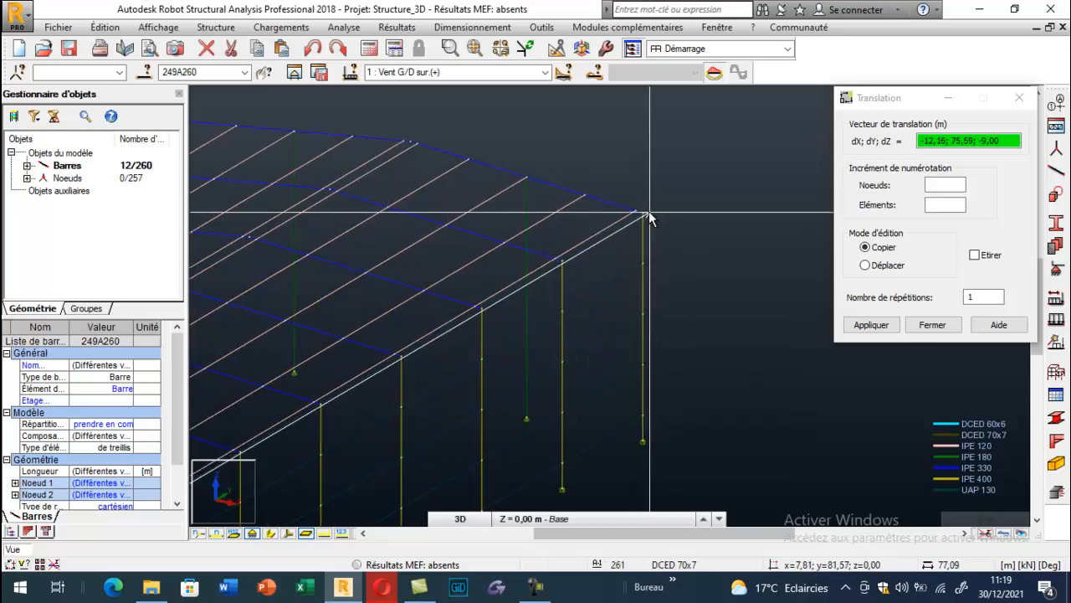
pyautogui.click(643, 214)
pyautogui.click(933, 324)
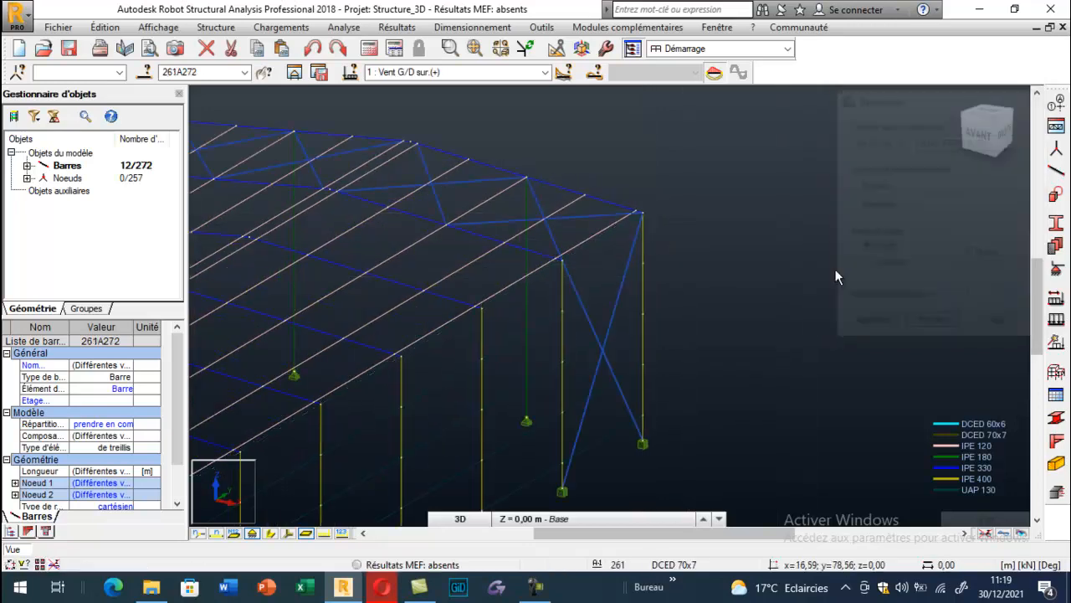
pyautogui.press('Escape')
# Step: Show the section shapes again and review the bracing in both end bays of the whole hall
pyautogui.scroll(-8, 806, 176)
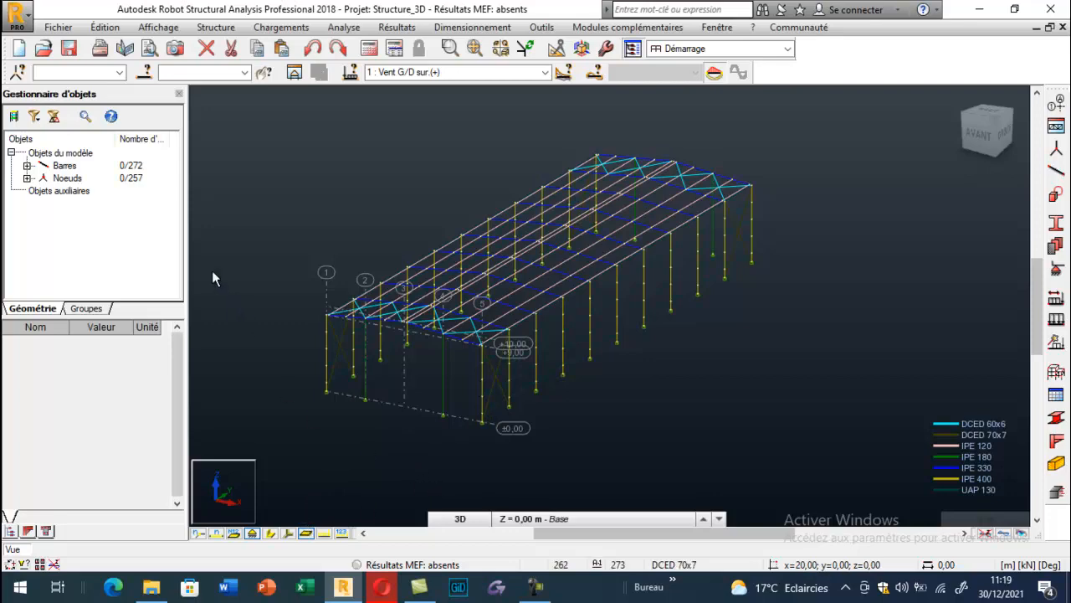
pyautogui.click(270, 533)
pyautogui.scroll(2, 278, 318)
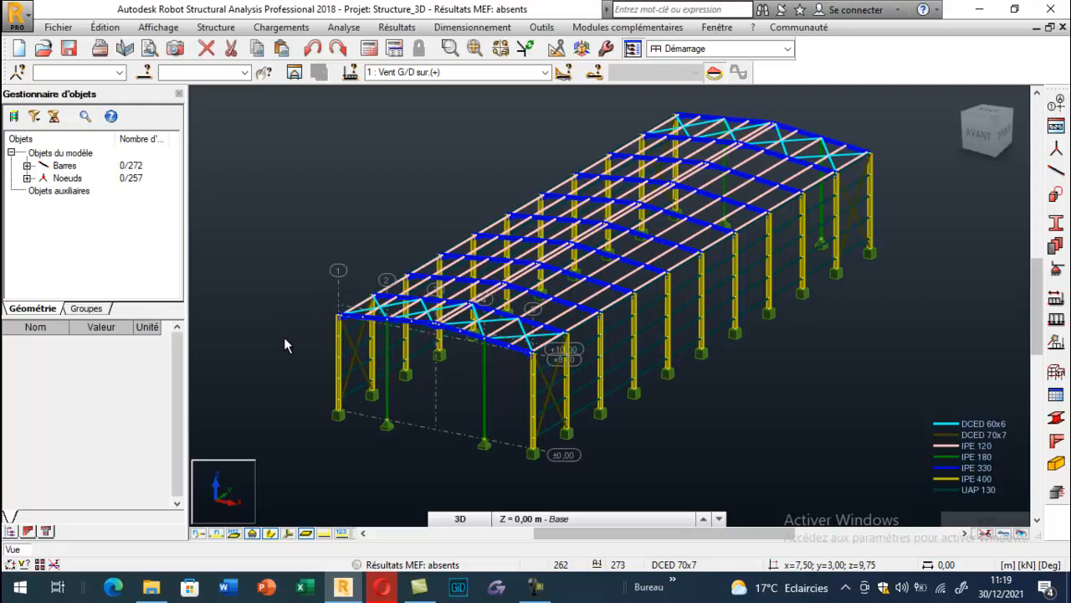